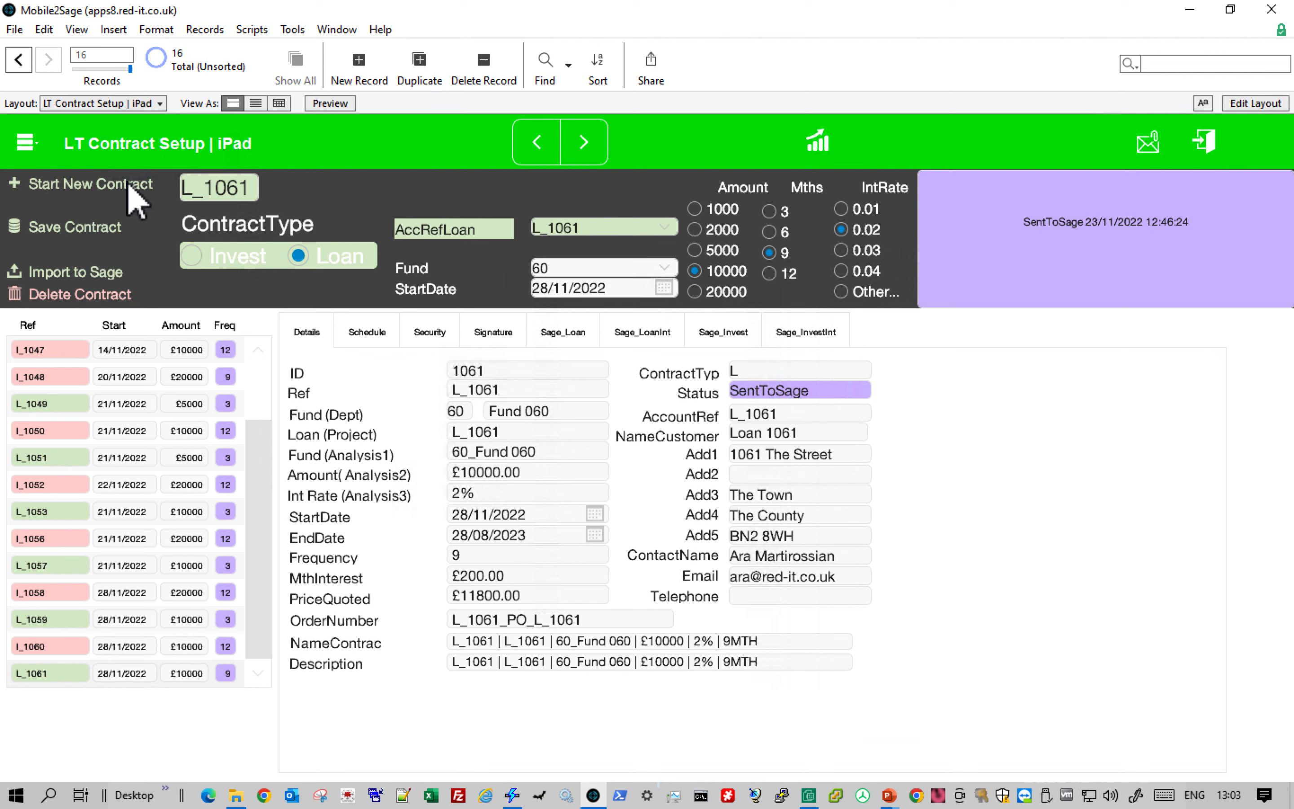
Start a new Invest contract and assign the investor account that matches the contract's own number.
left_click(136, 202)
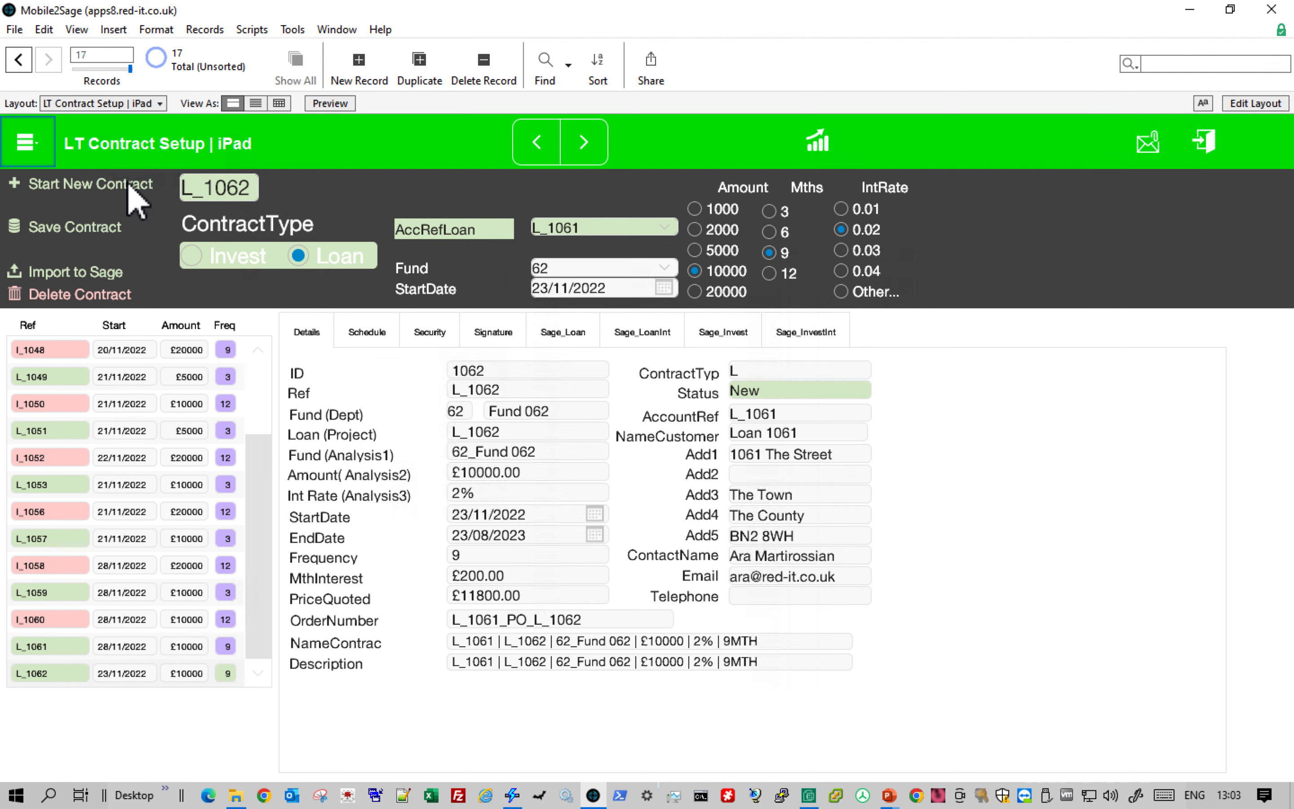
left_click(196, 261)
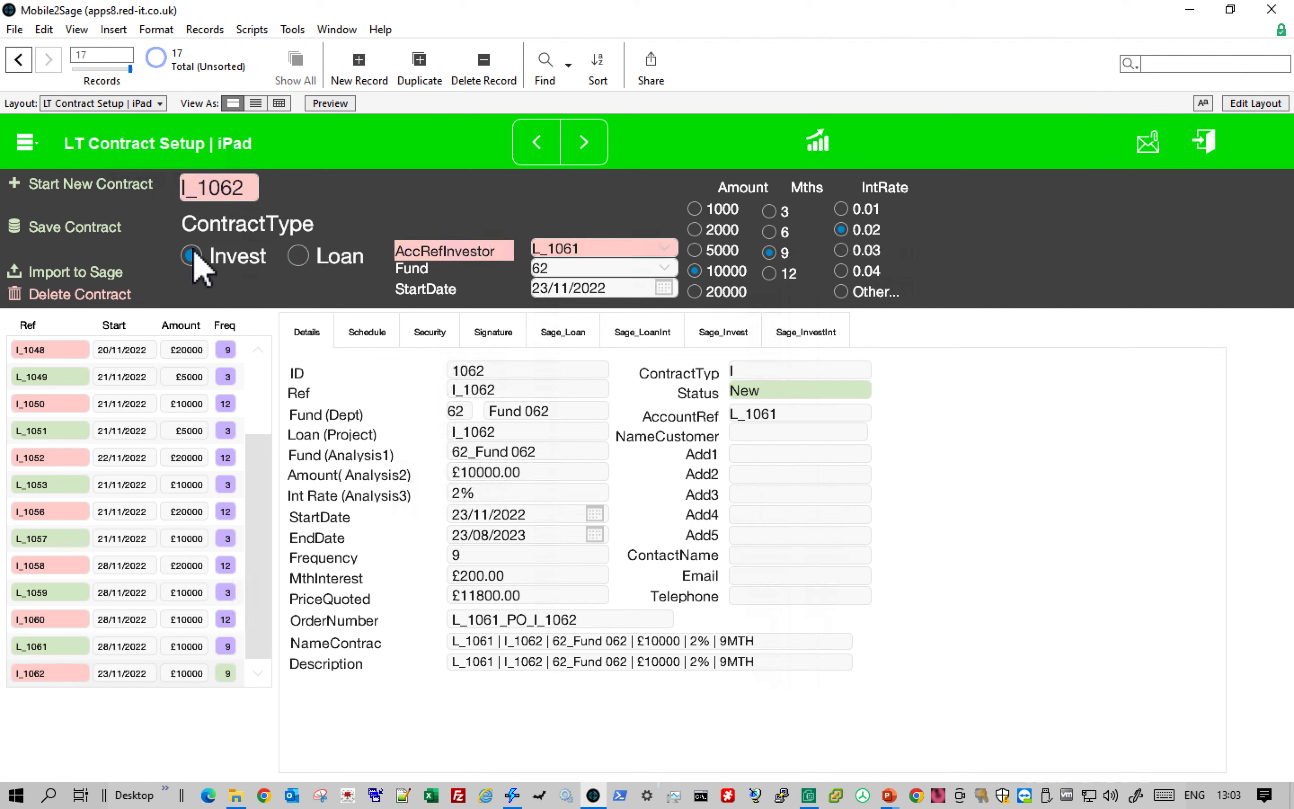
left_click(664, 247)
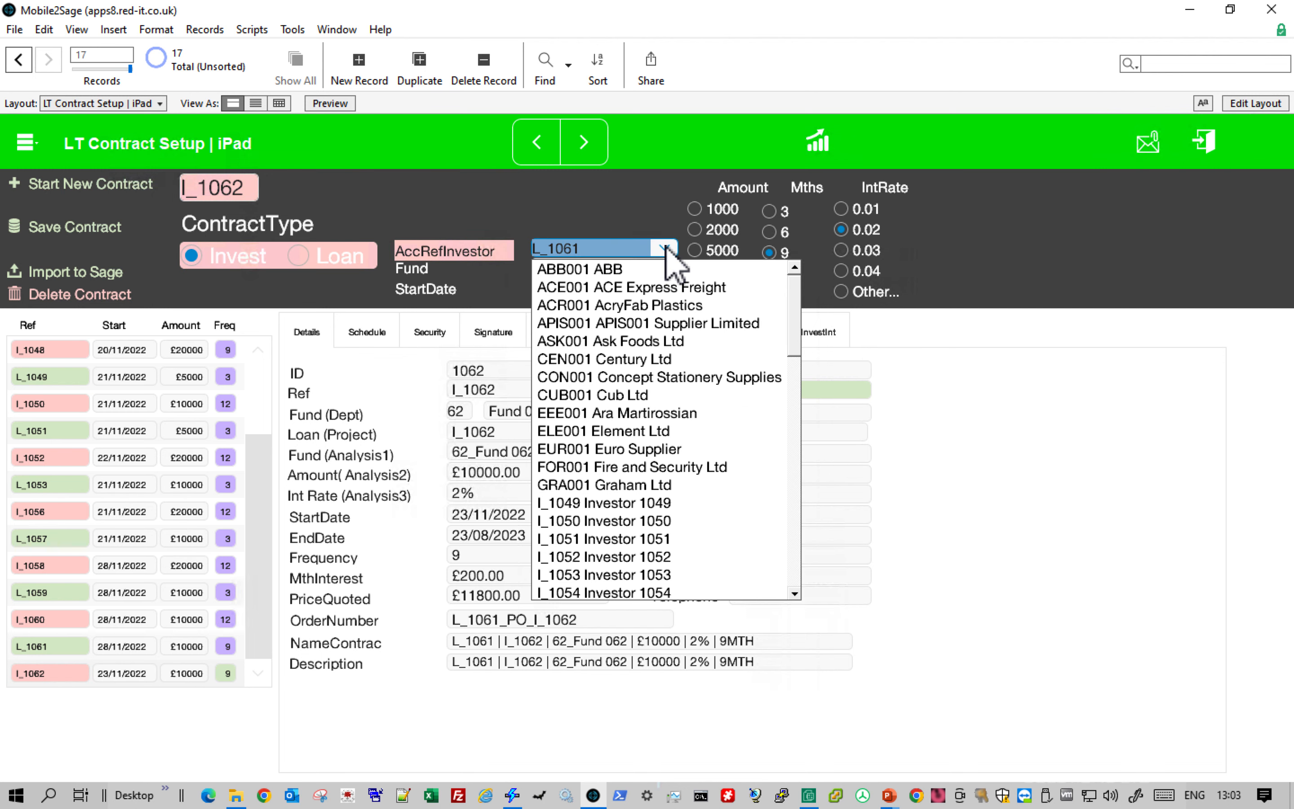
left_click(799, 556)
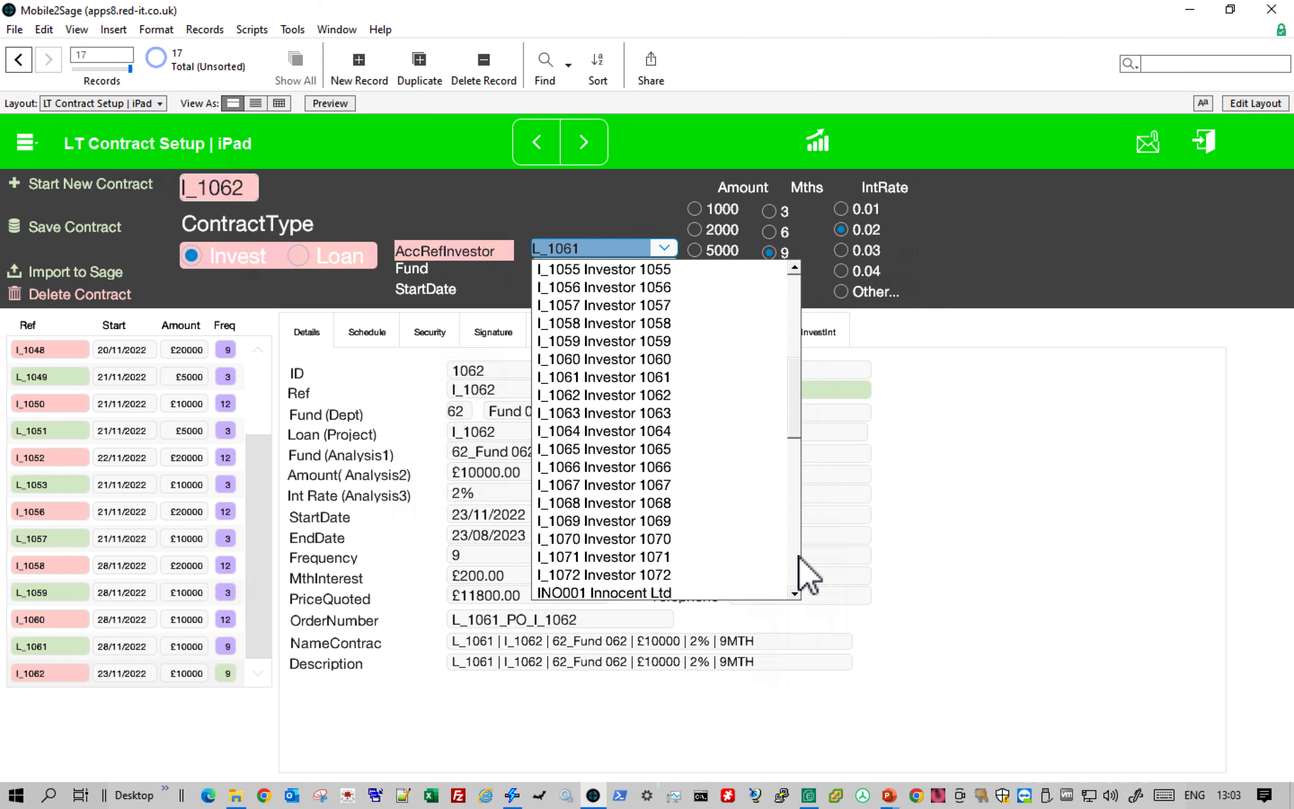
left_click(630, 395)
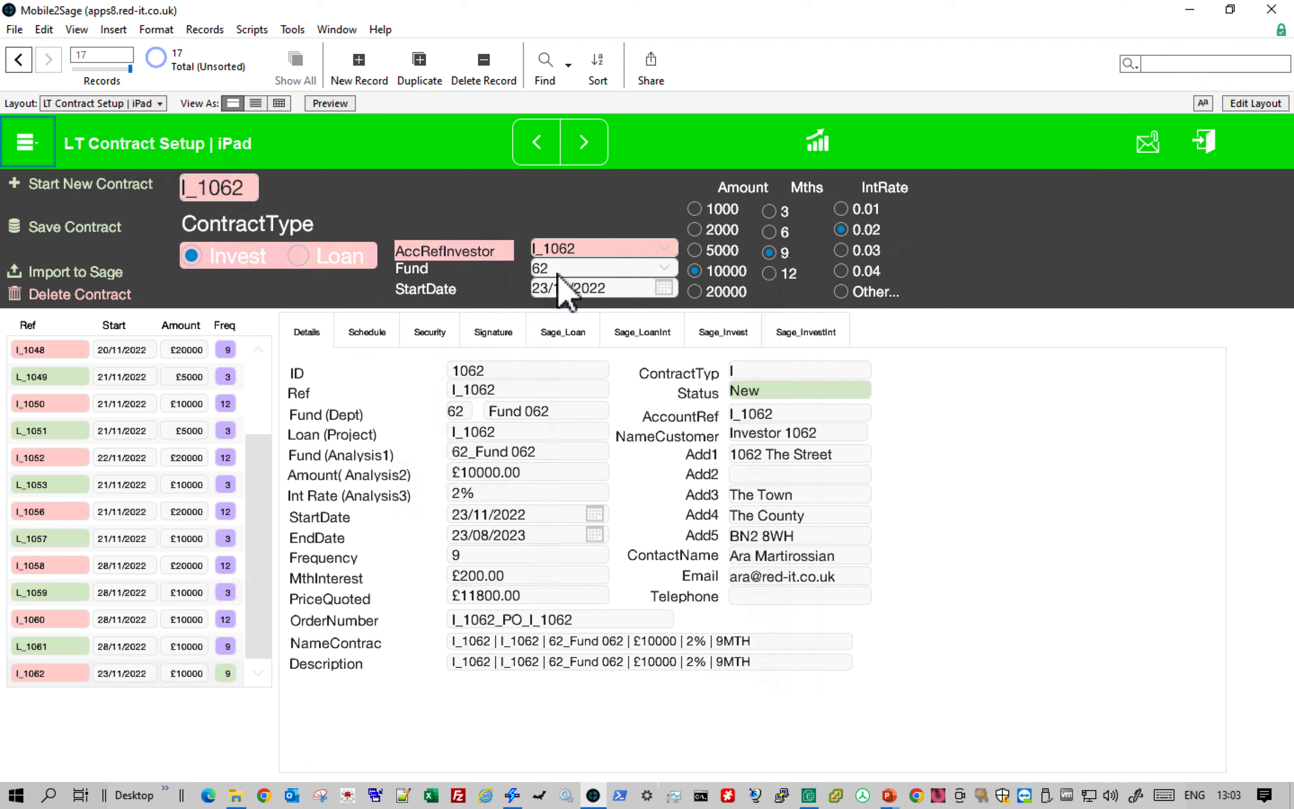
Set the contract's start date to 28/11/2022, its period to 12 months and its interest rate to 0.01.
left_click(664, 287)
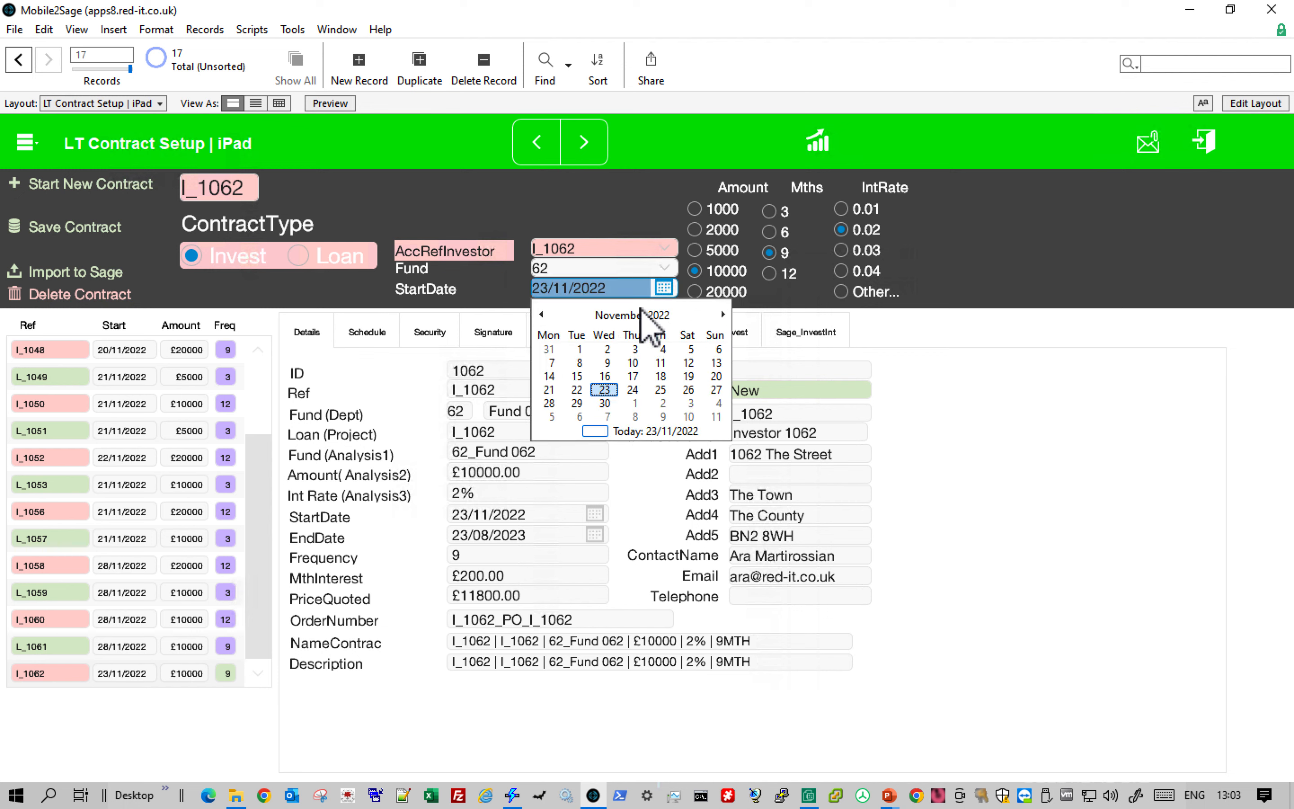
left_click(549, 403)
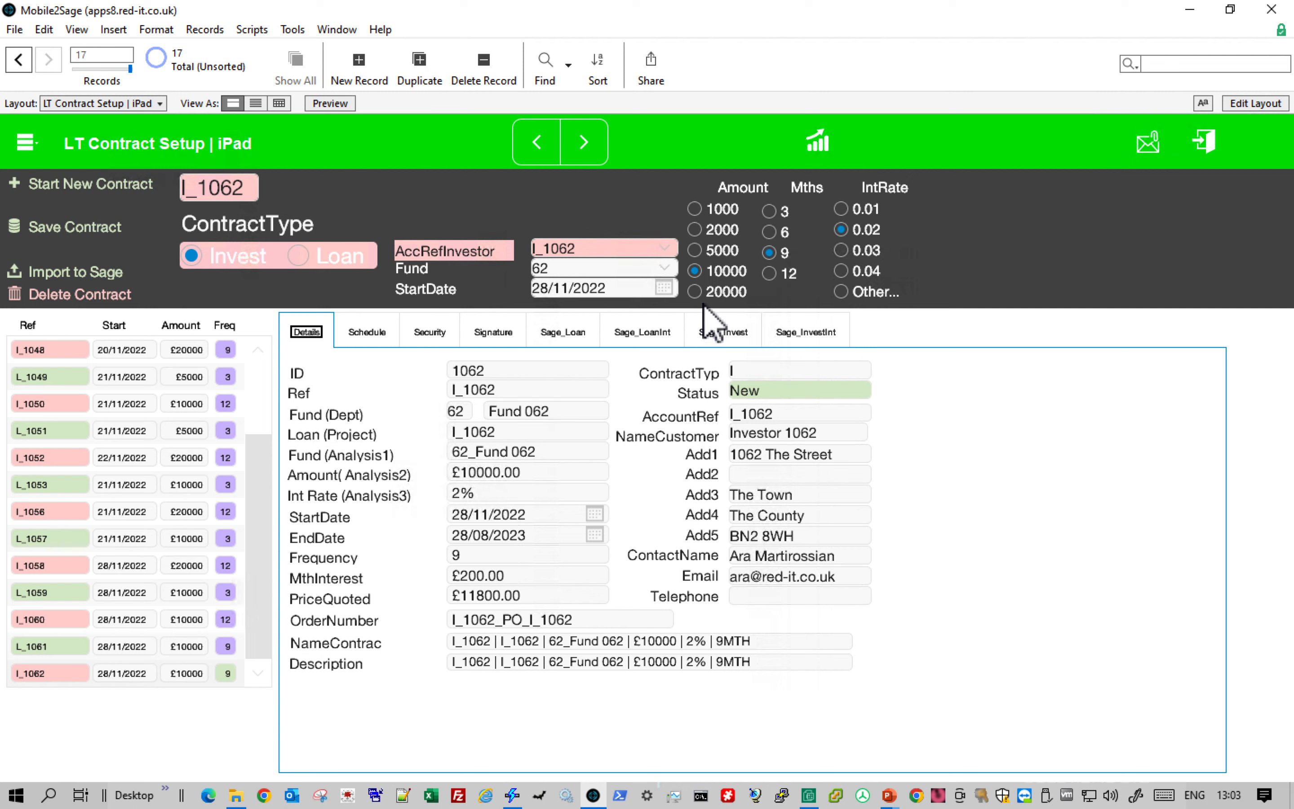
left_click(769, 272)
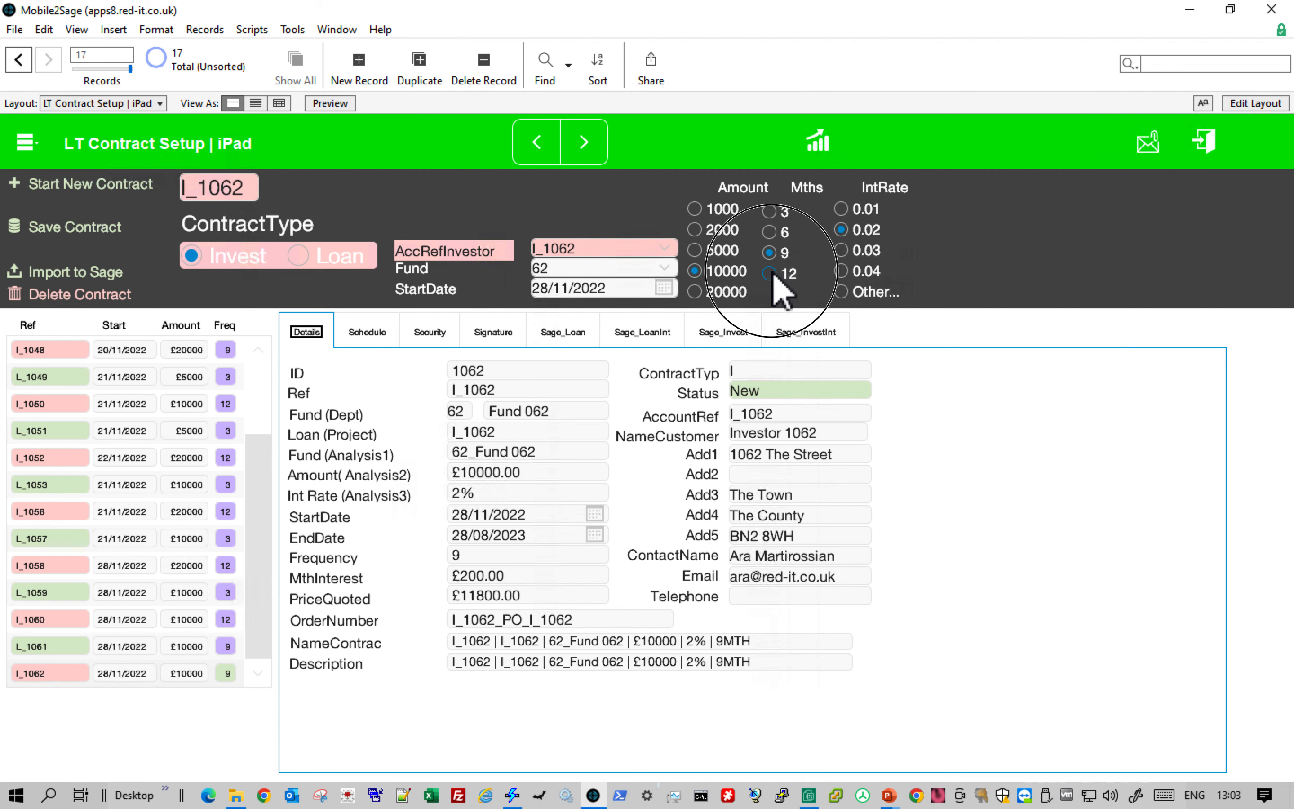
left_click(842, 208)
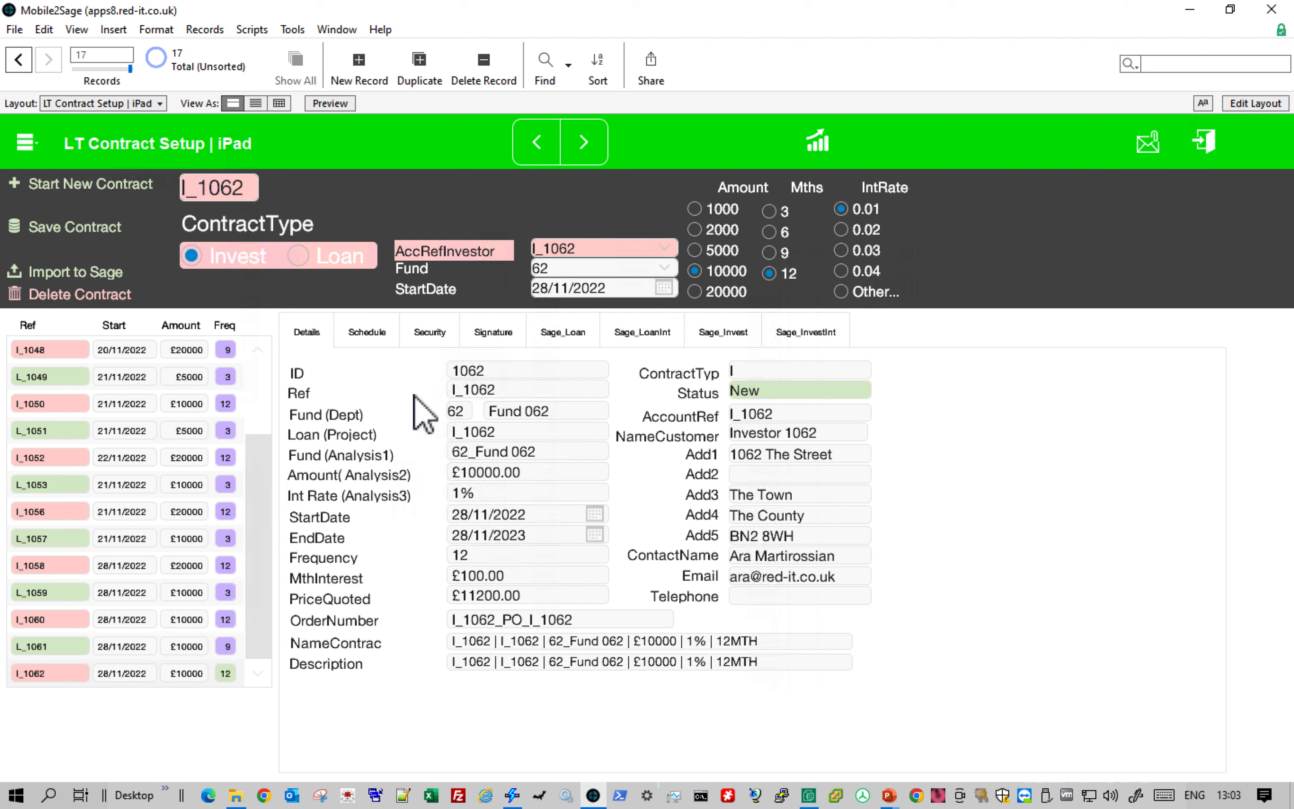
Review the contract's payment schedule, security and signature sections, and return to its details.
left_click(374, 331)
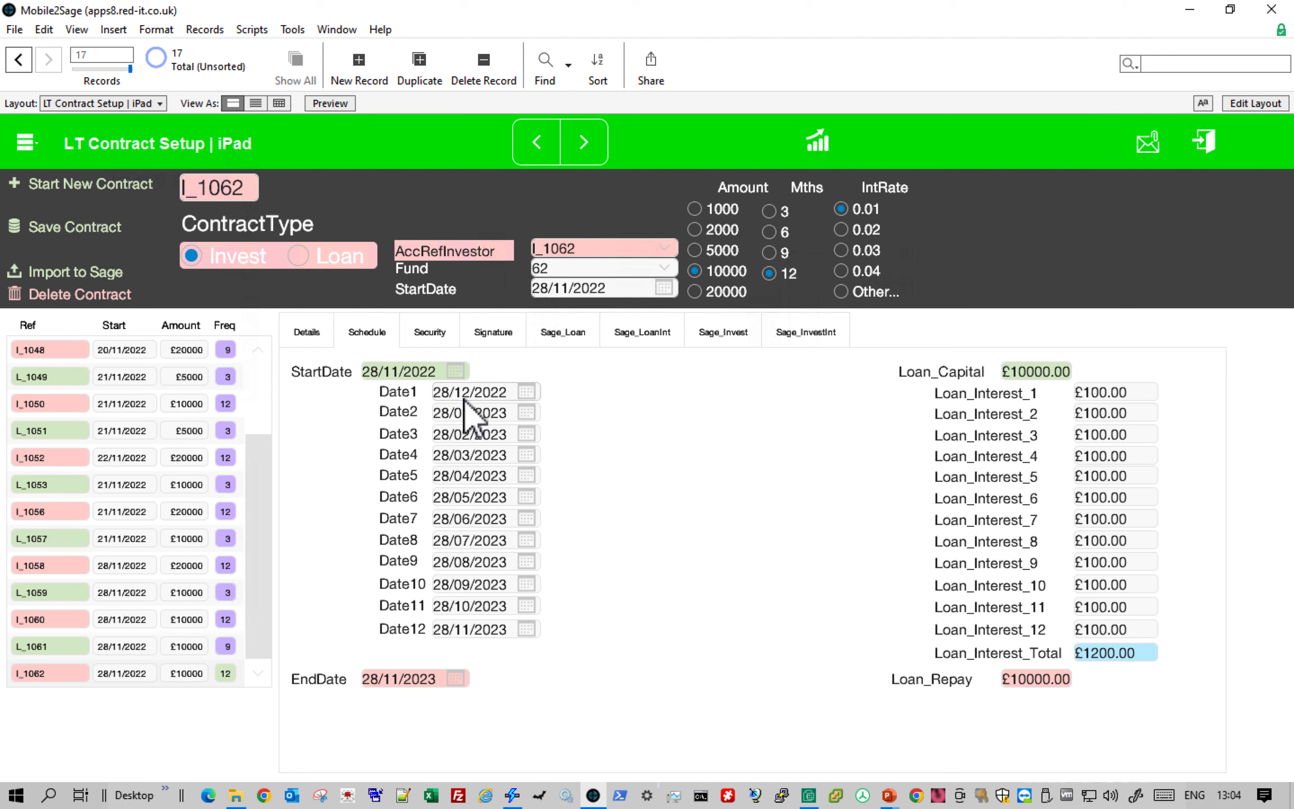
left_click(432, 337)
left_click(473, 334)
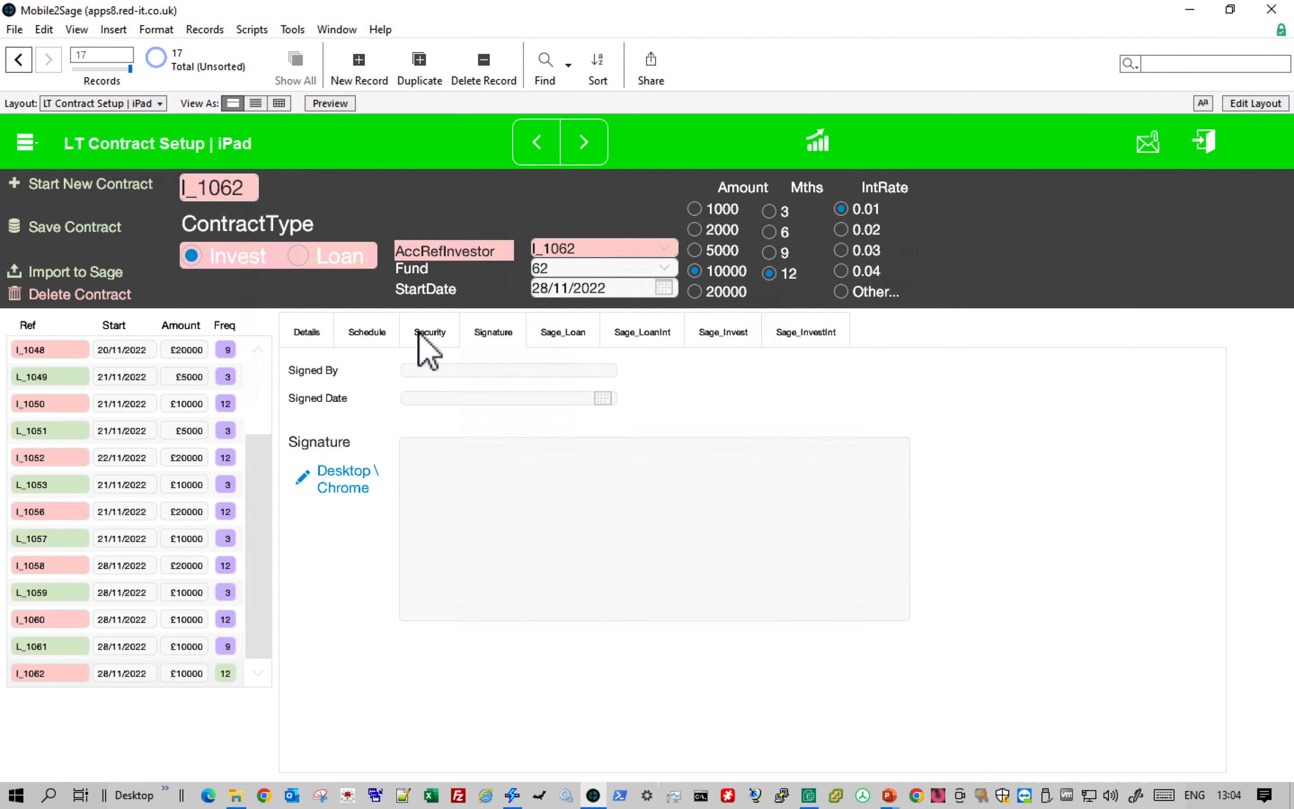
left_click(307, 334)
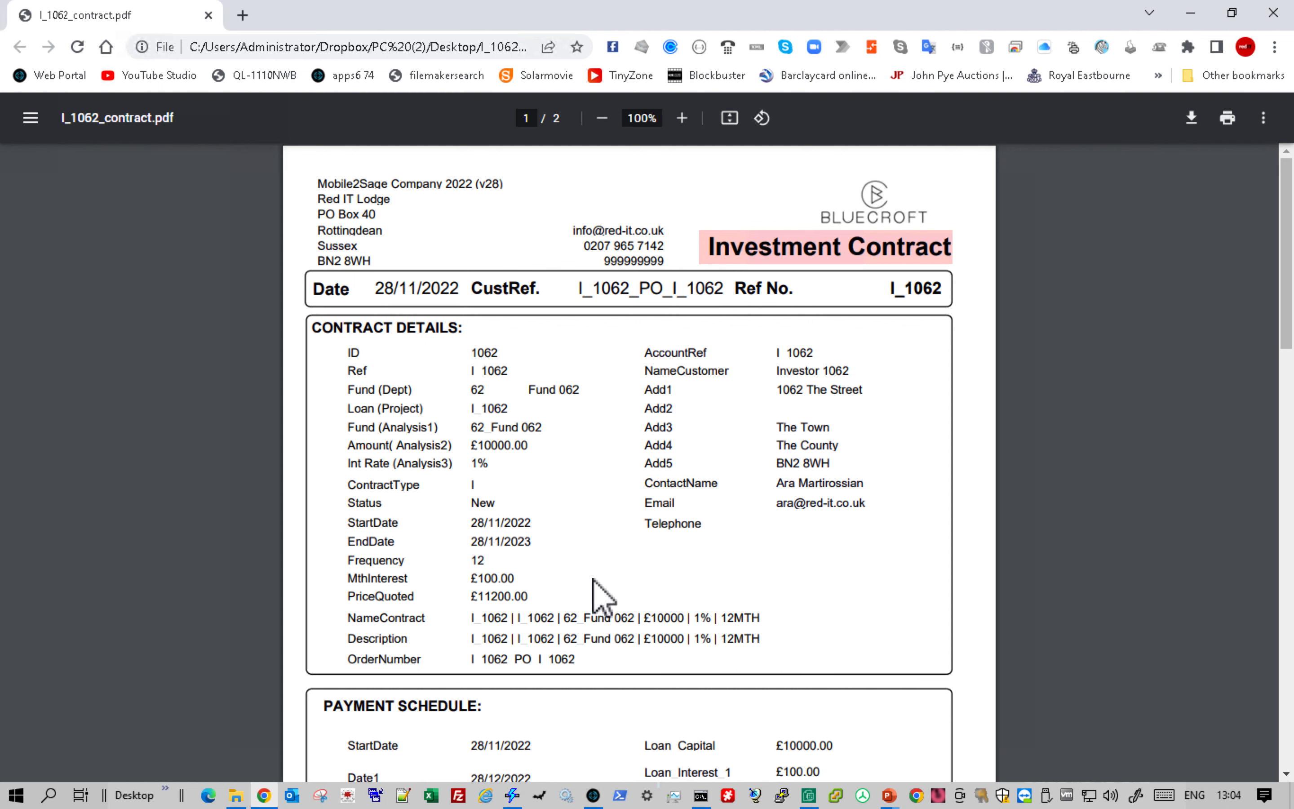
Read the contract PDF from the contract details to the signature section, close it and dismiss the Sage import message.
scroll(593, 579, "down", 7)
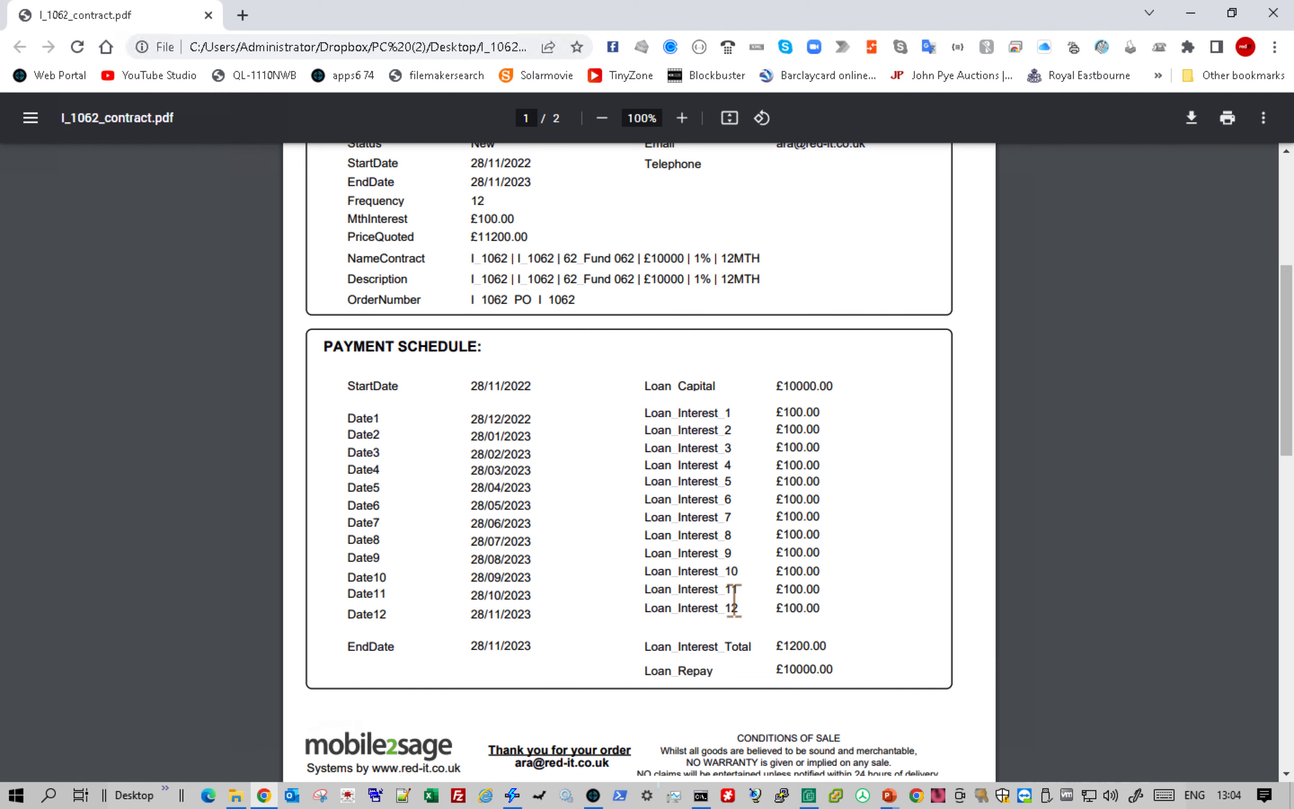
scroll(734, 599, "down", 10)
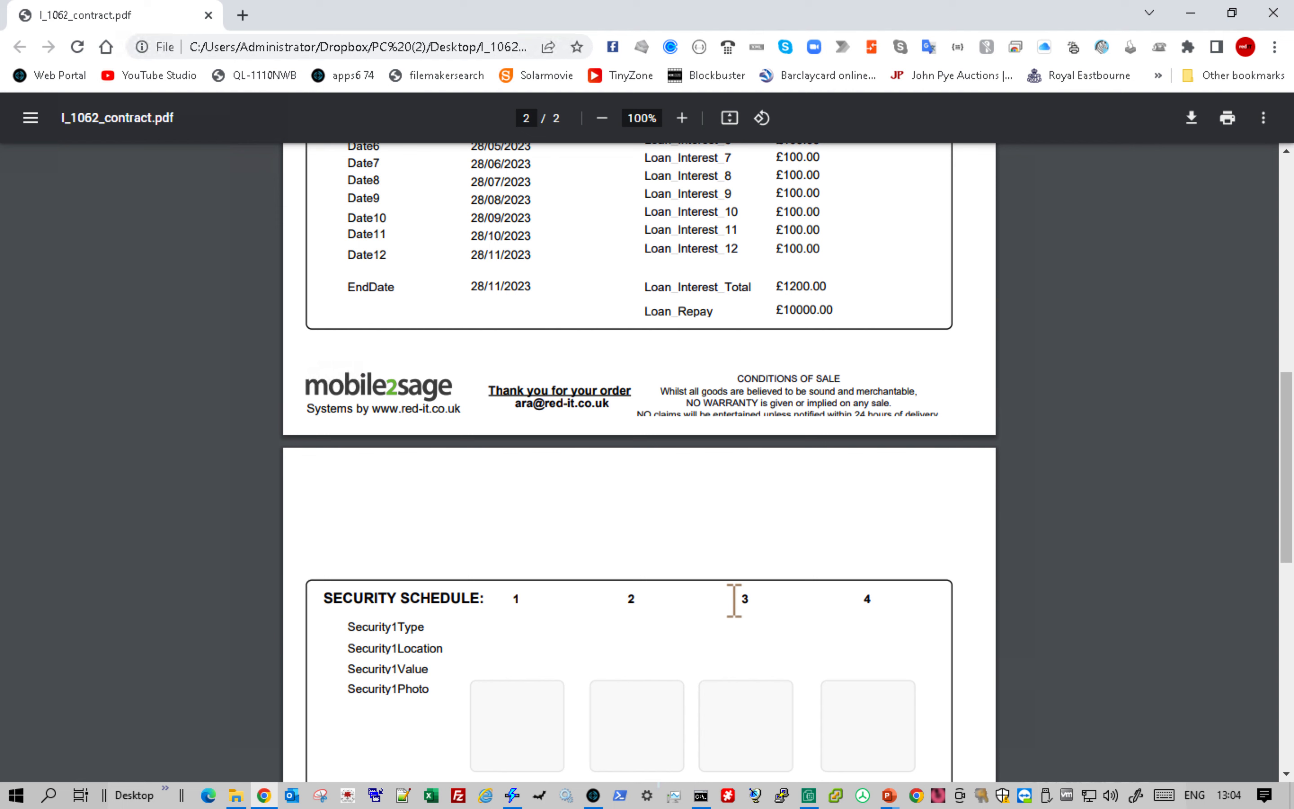
scroll(734, 598, "down", 2)
scroll(734, 598, "down", 5)
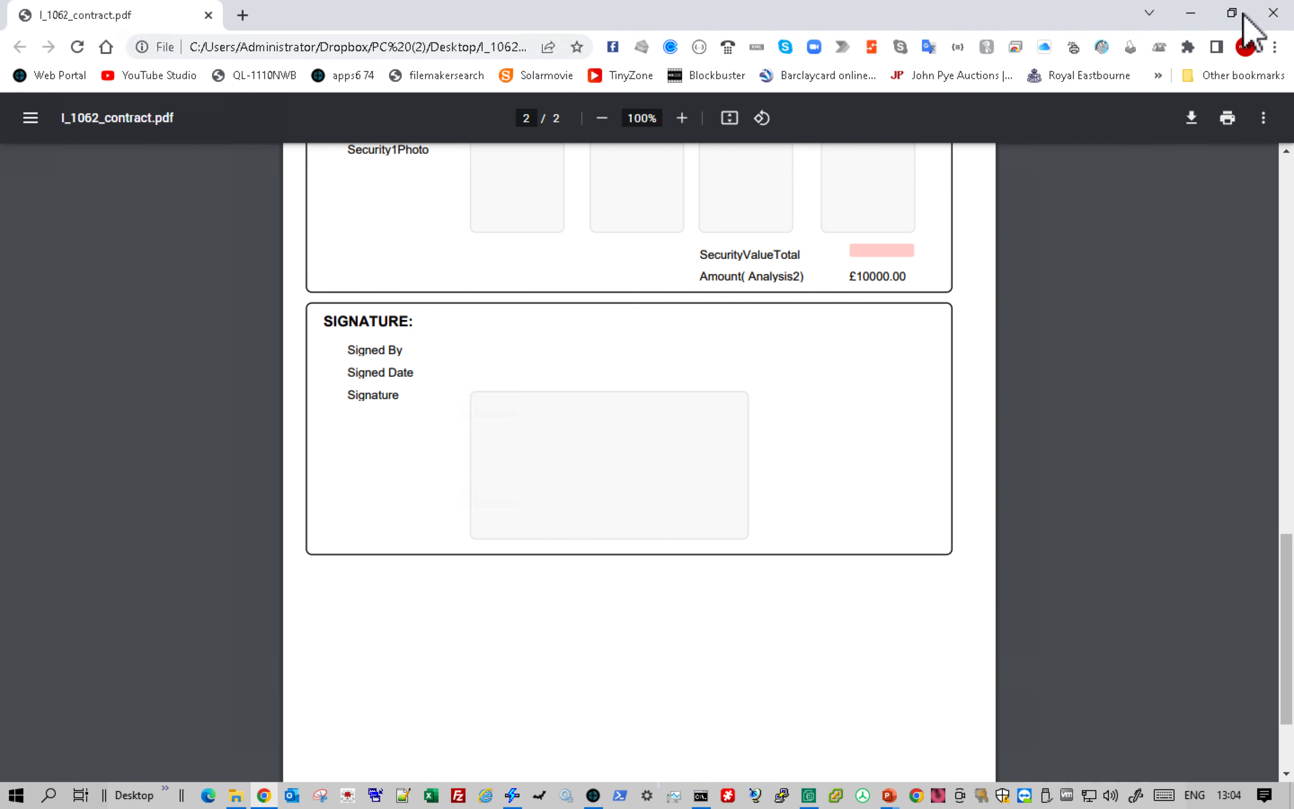
left_click(1265, 16)
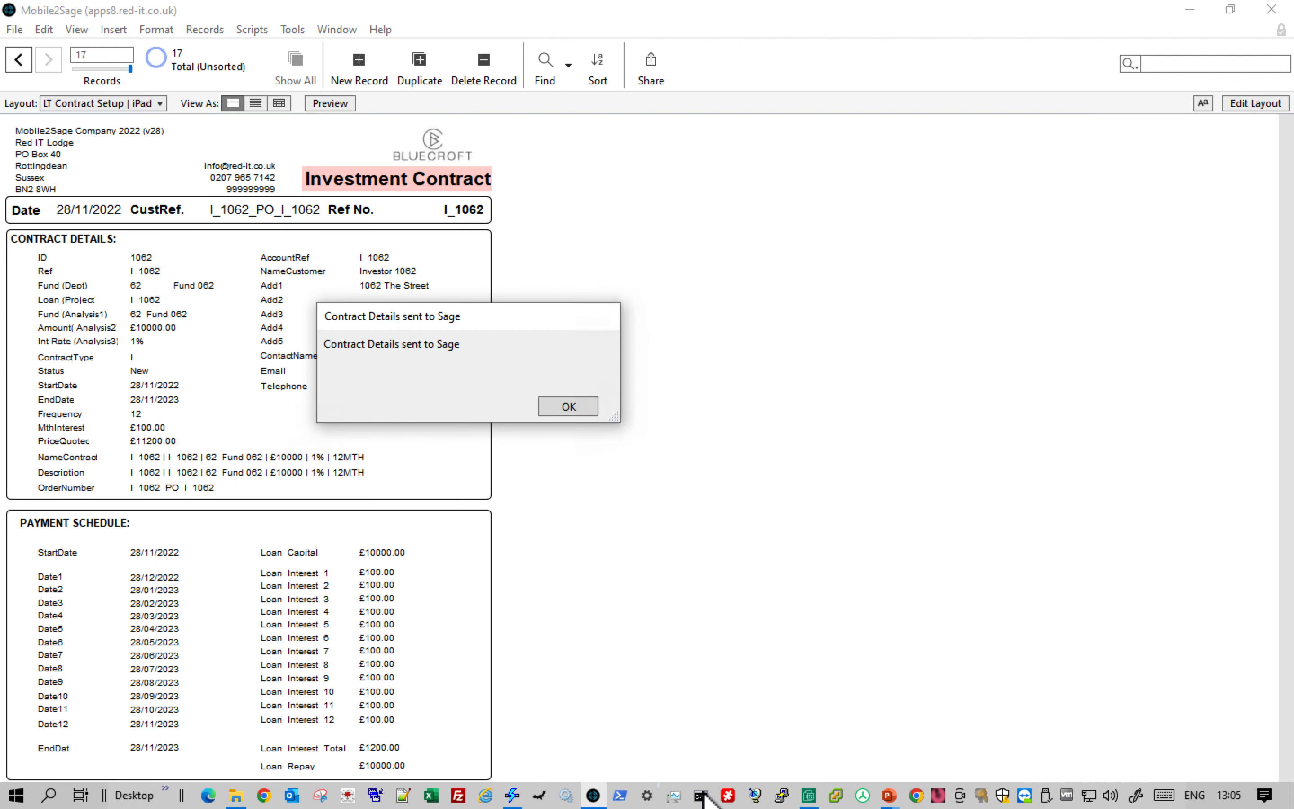
left_click(570, 405)
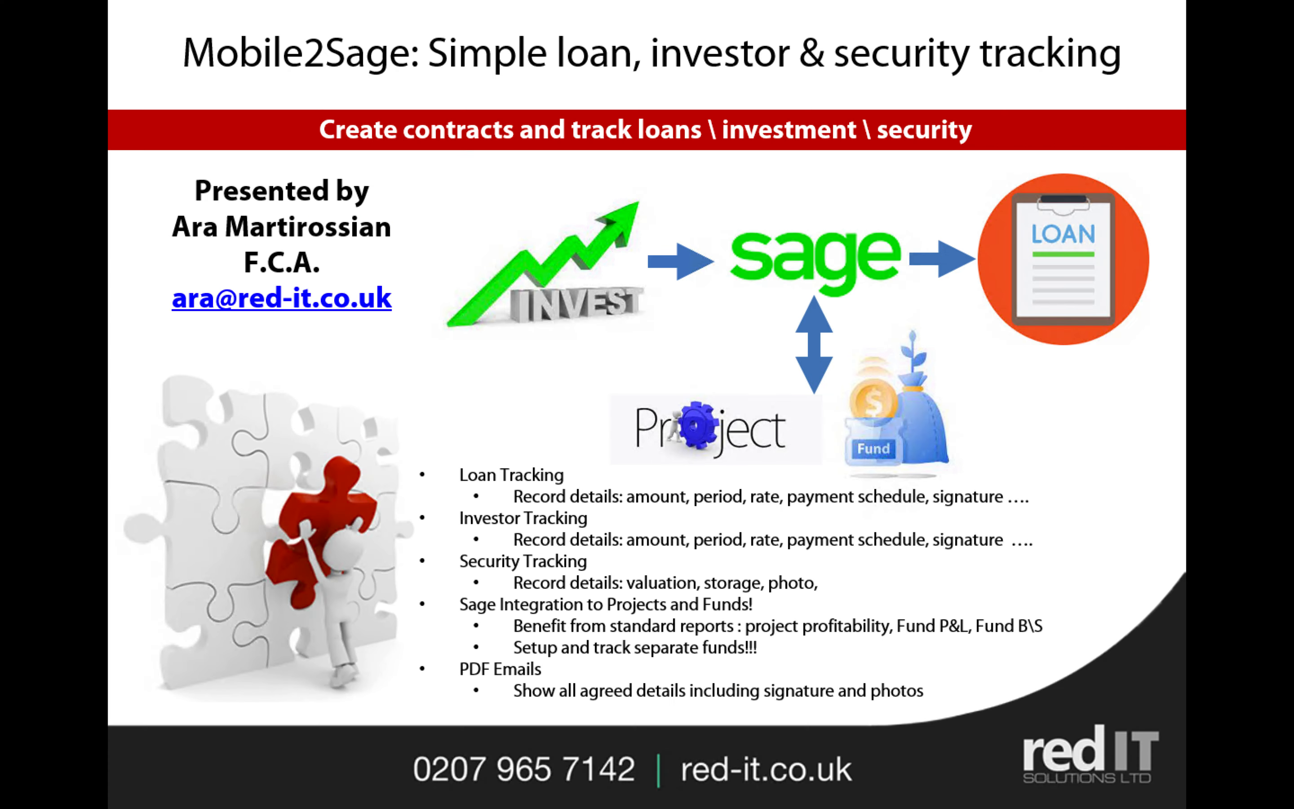
Switch to Sage 50 Accounts and open the supplier list.
key("alt+Tab")
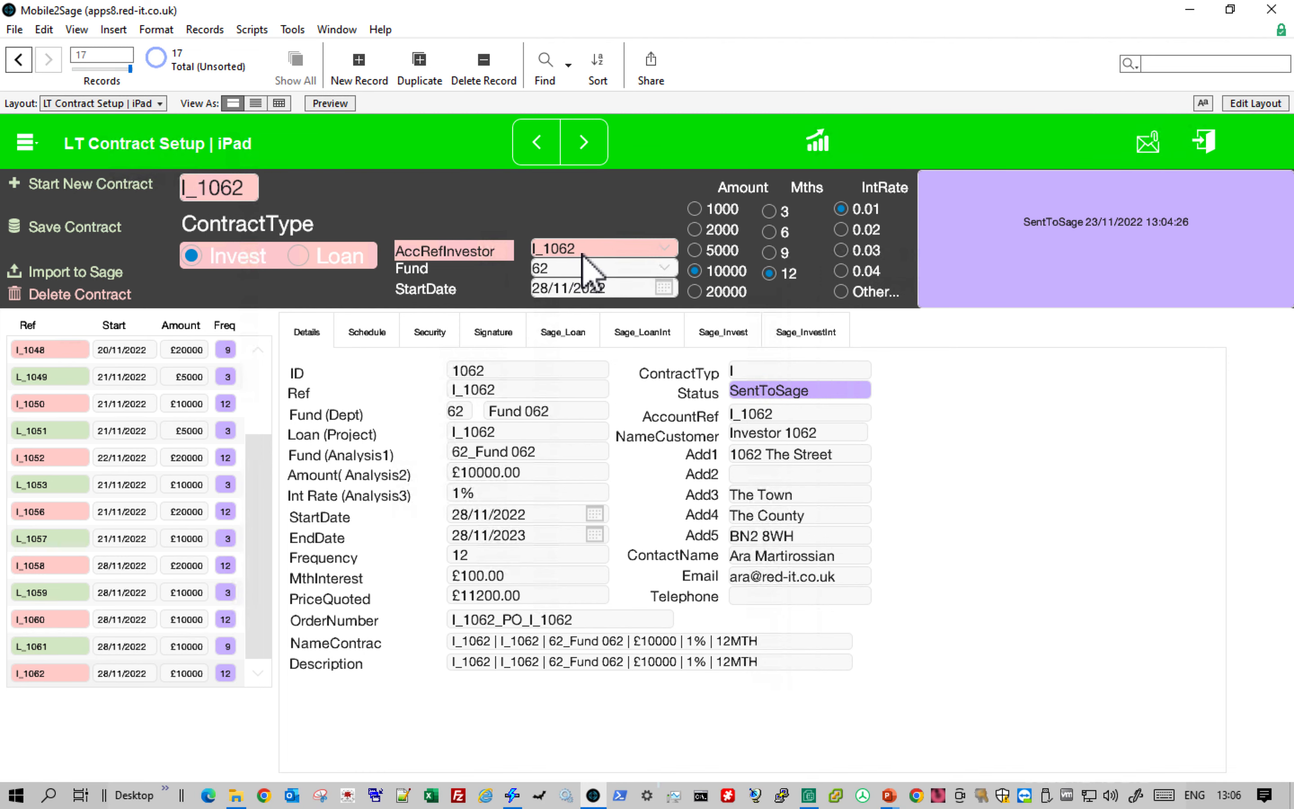
key("alt+Tab")
key("alt+Tab")
key("alt+Tab")
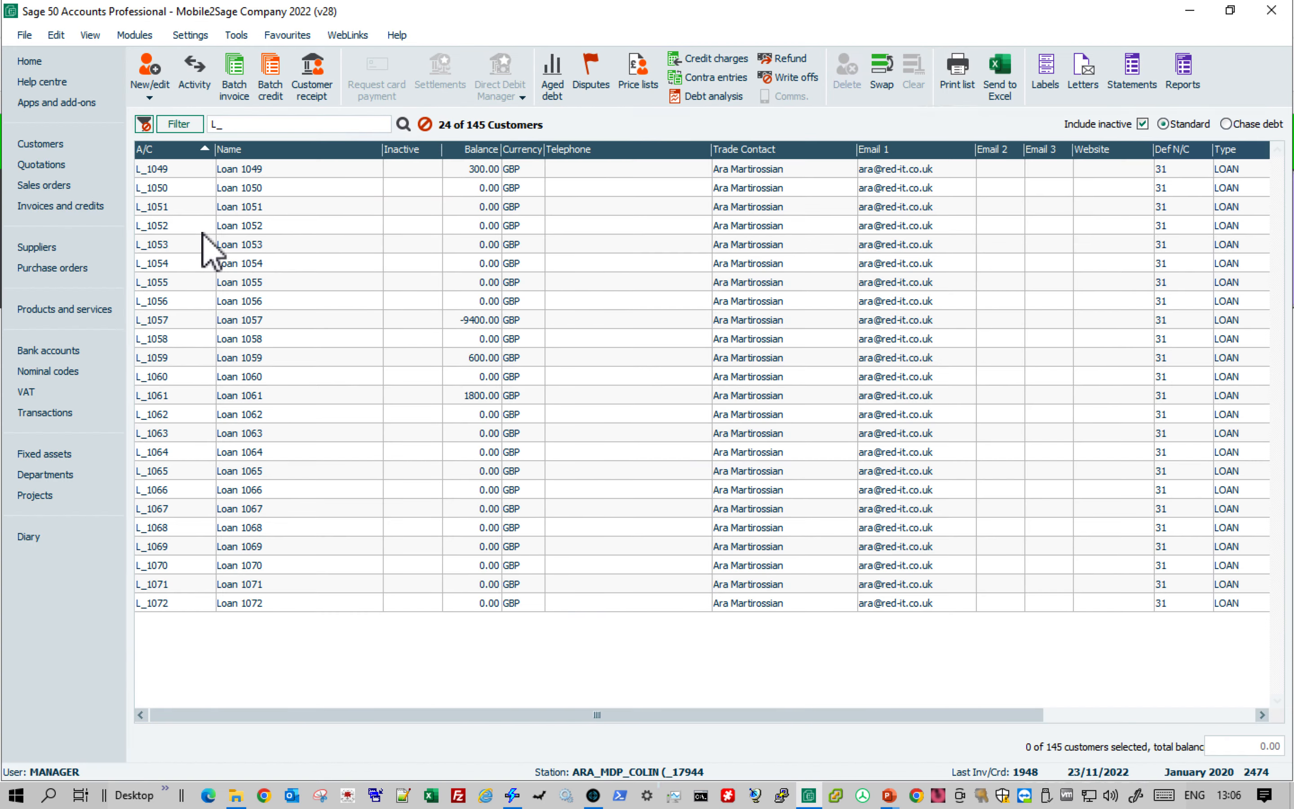
left_click(53, 248)
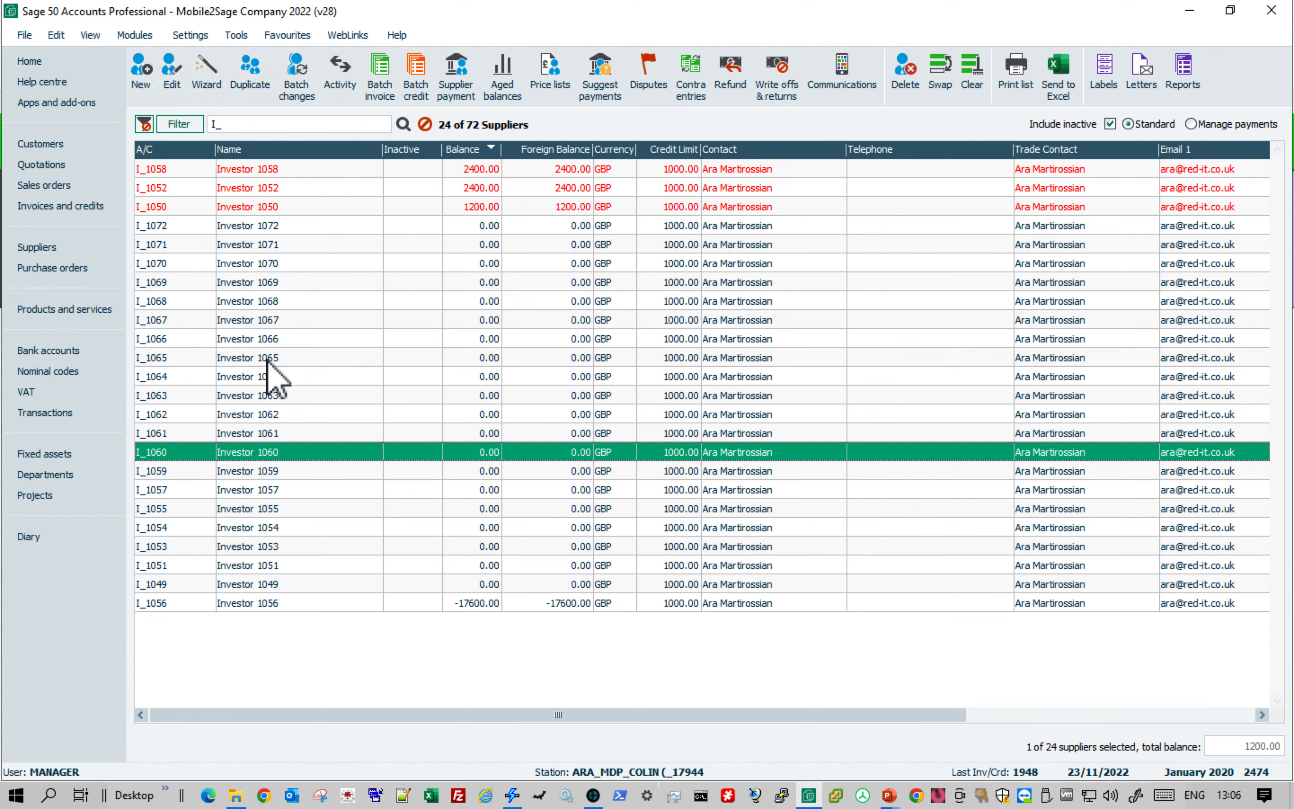
Inspect the new contract's investor account activity in Sage, checking the capital, monthly interest and repayment transactions, and close it.
left_click(259, 415)
left_click(340, 80)
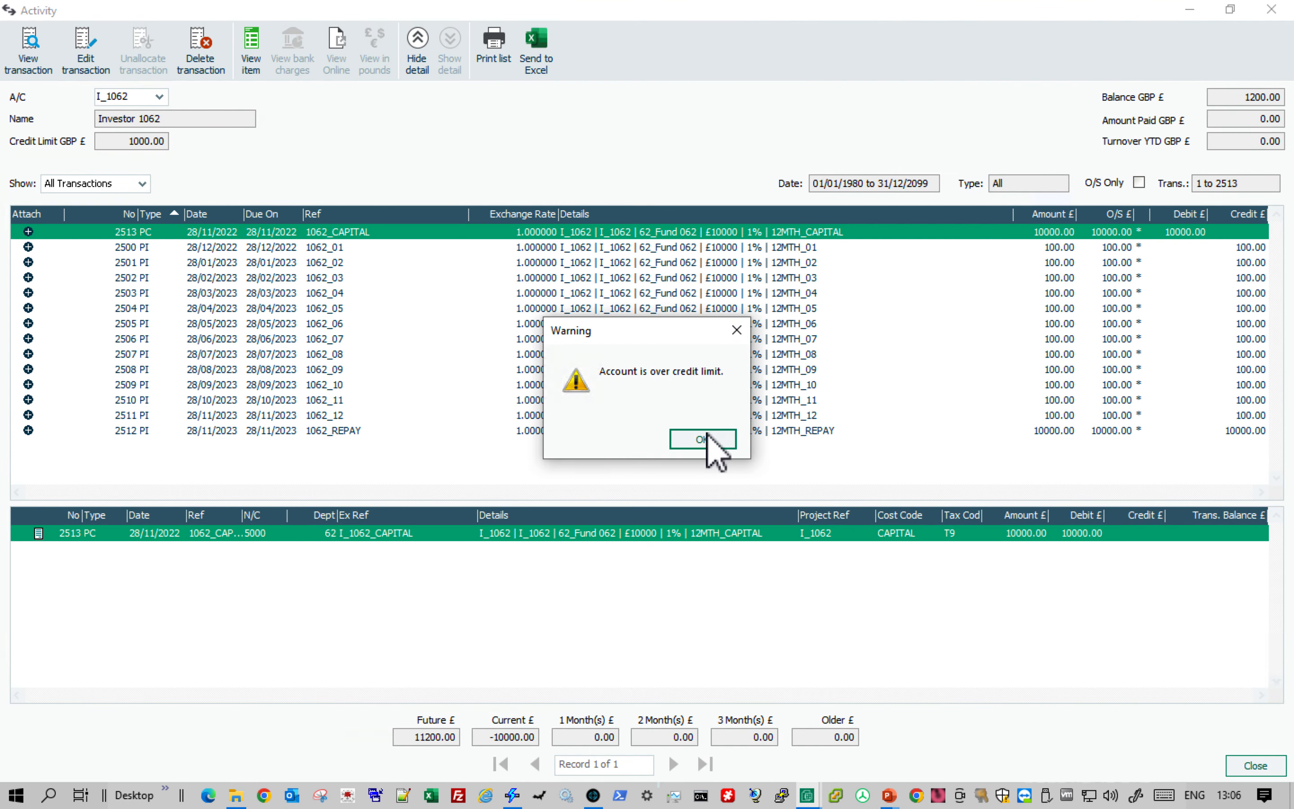
left_click(707, 440)
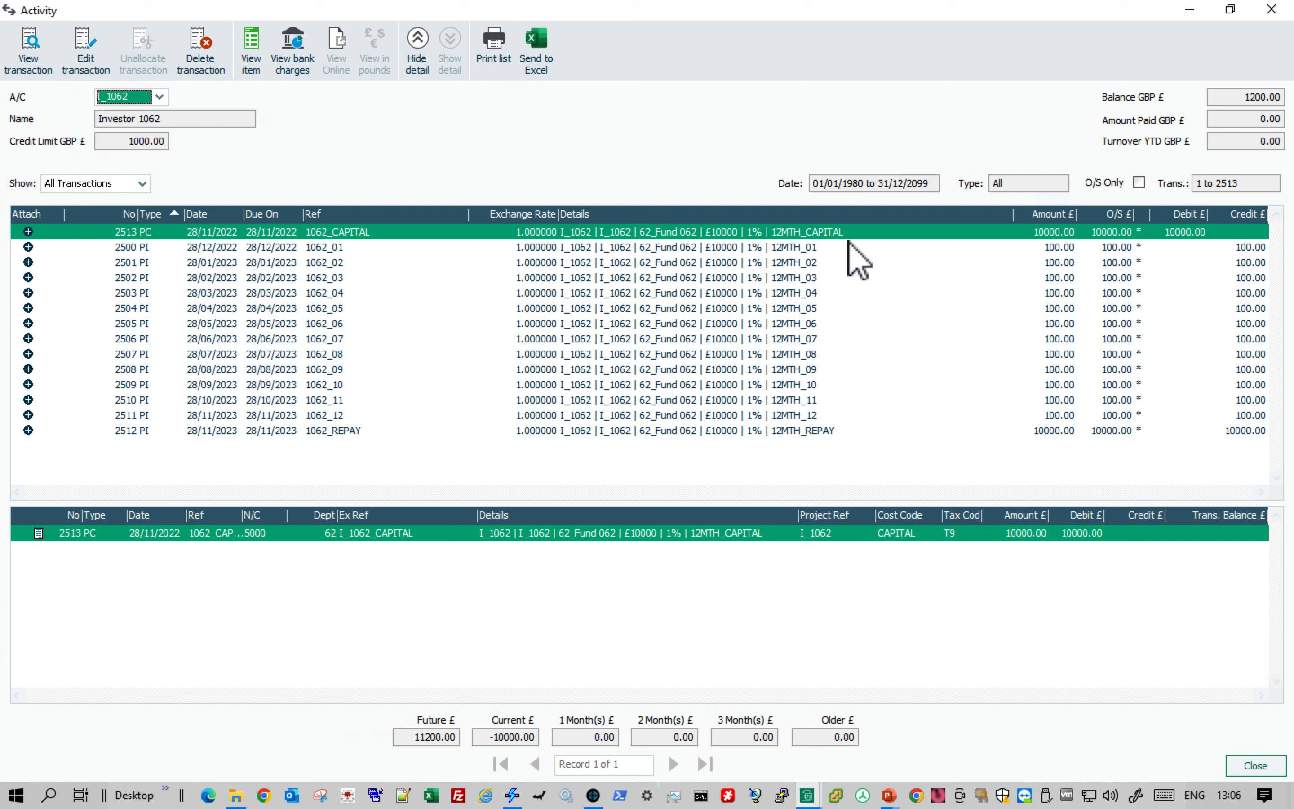
left_click(809, 247)
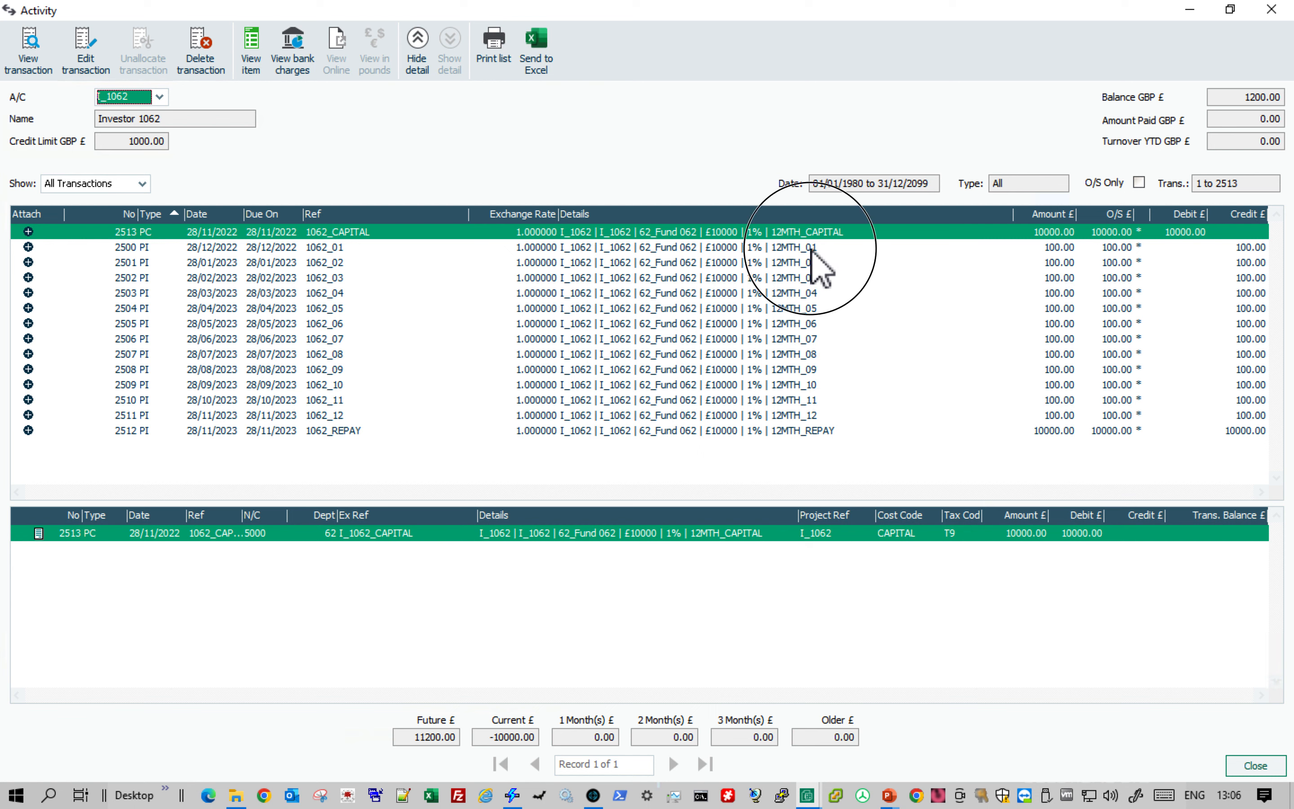
left_click(822, 416)
left_click(819, 433)
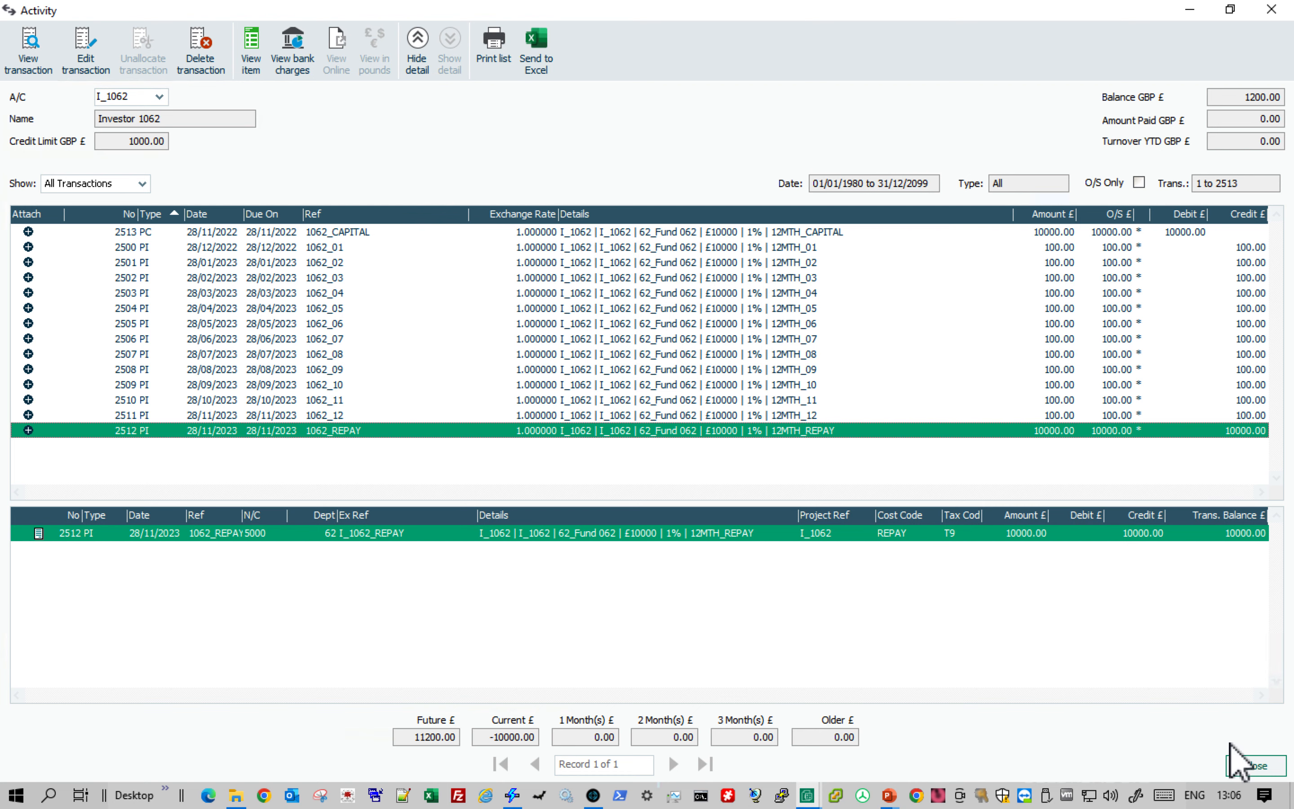
left_click(1251, 766)
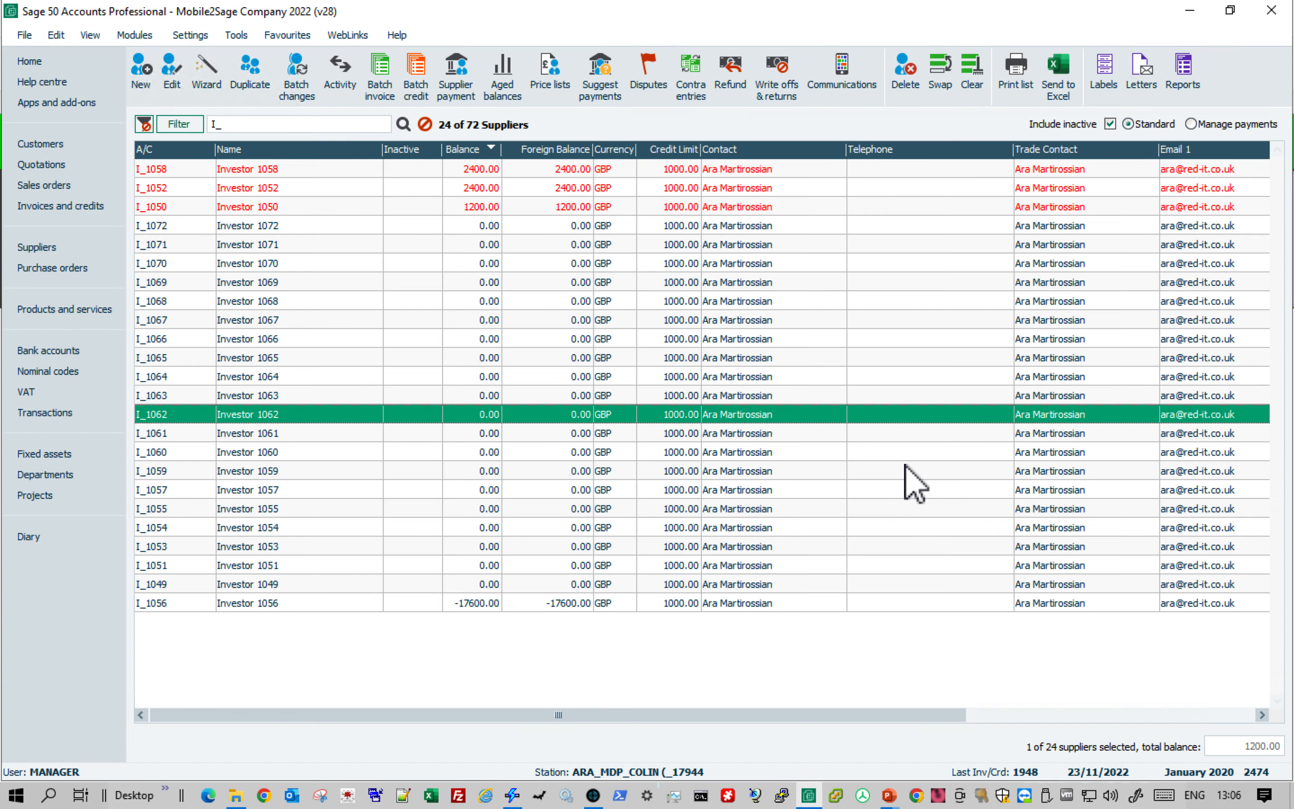
List the Sage projects by newest start date, examine the activity of project I_1062 and close it.
left_click(37, 495)
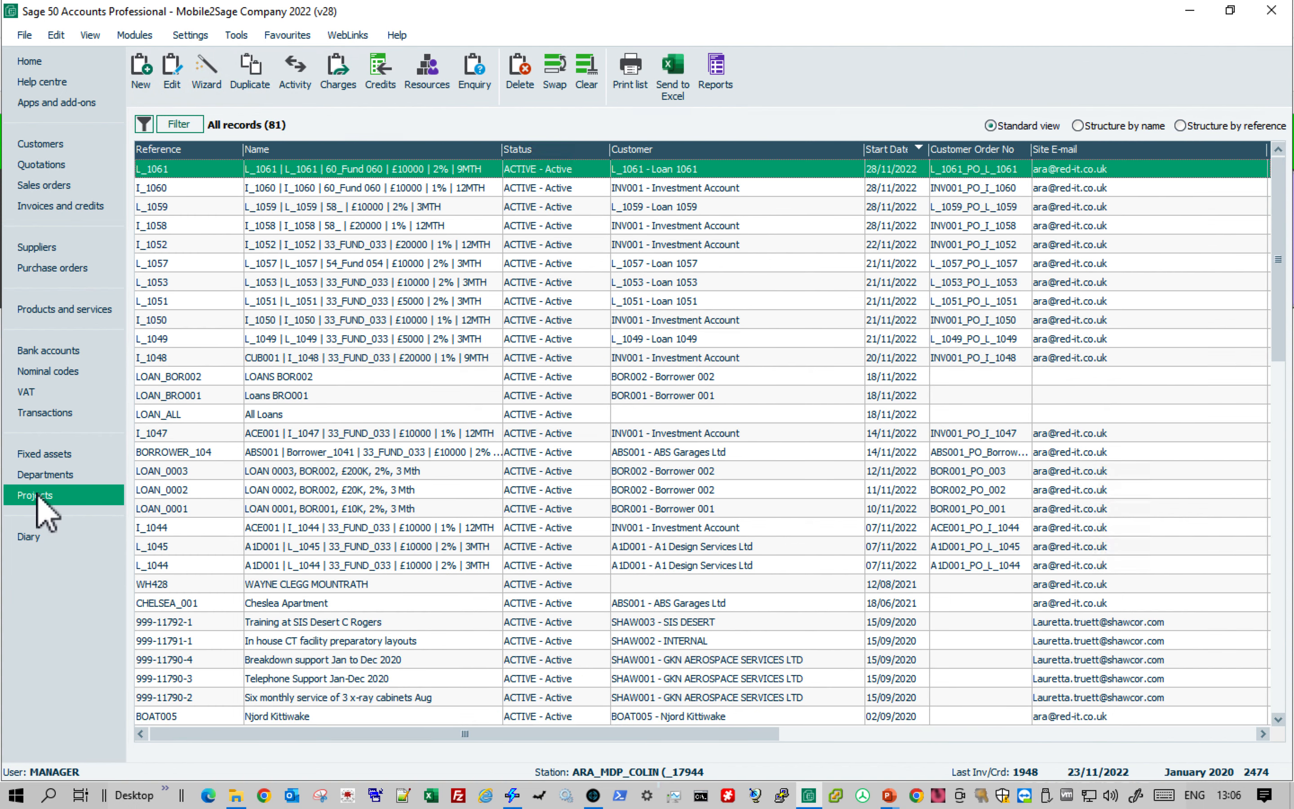
left_click(892, 150)
left_click(891, 150)
left_click(267, 172)
left_click(298, 70)
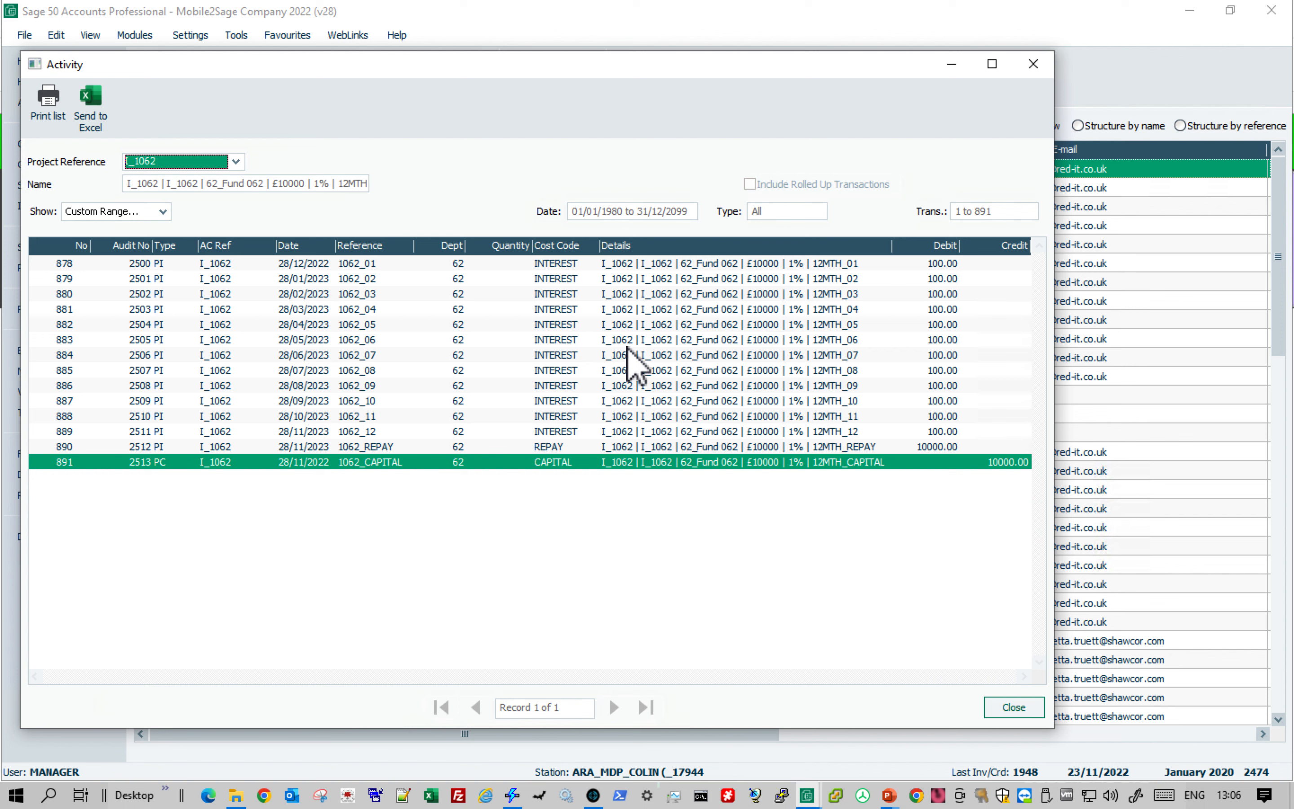
left_click(1022, 712)
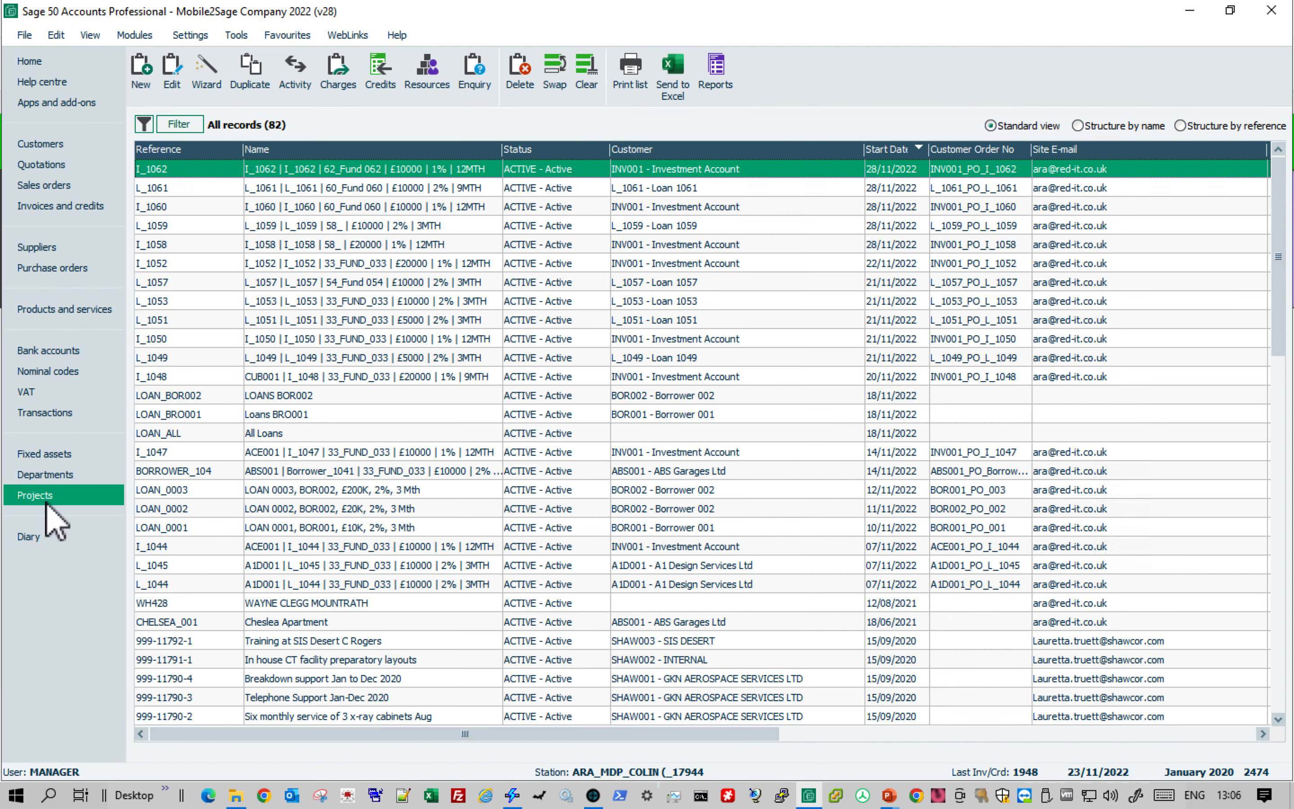
Examine the transaction activity of department 62, Fund 062, and close it.
left_click(68, 474)
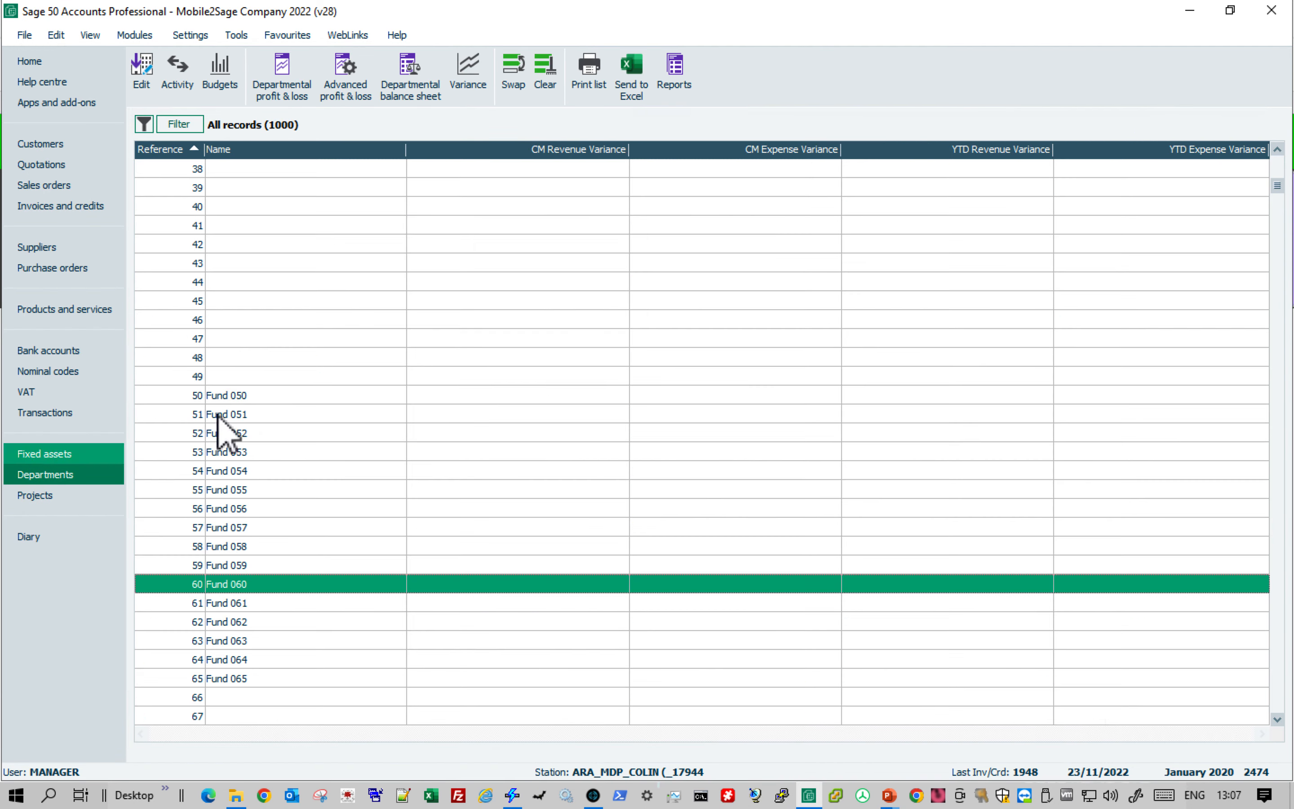
left_click(273, 622)
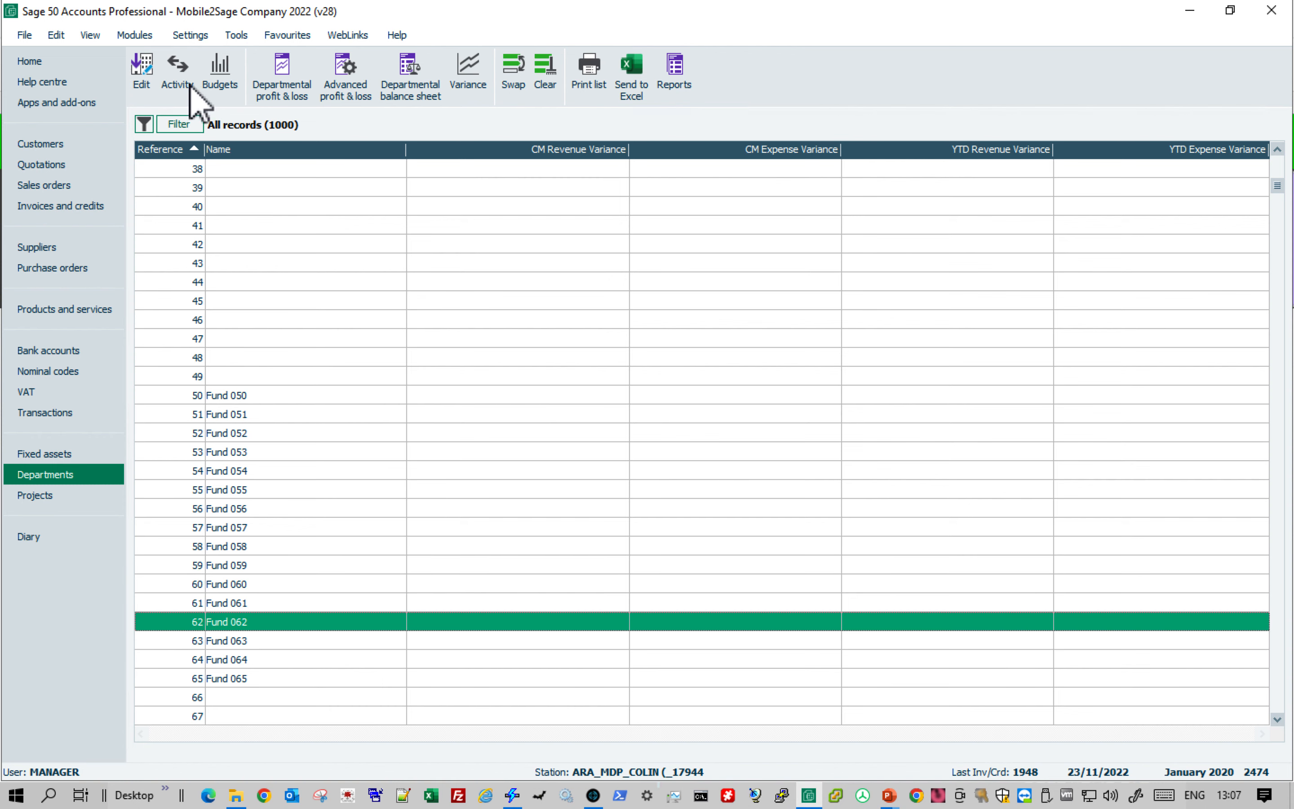
left_click(177, 75)
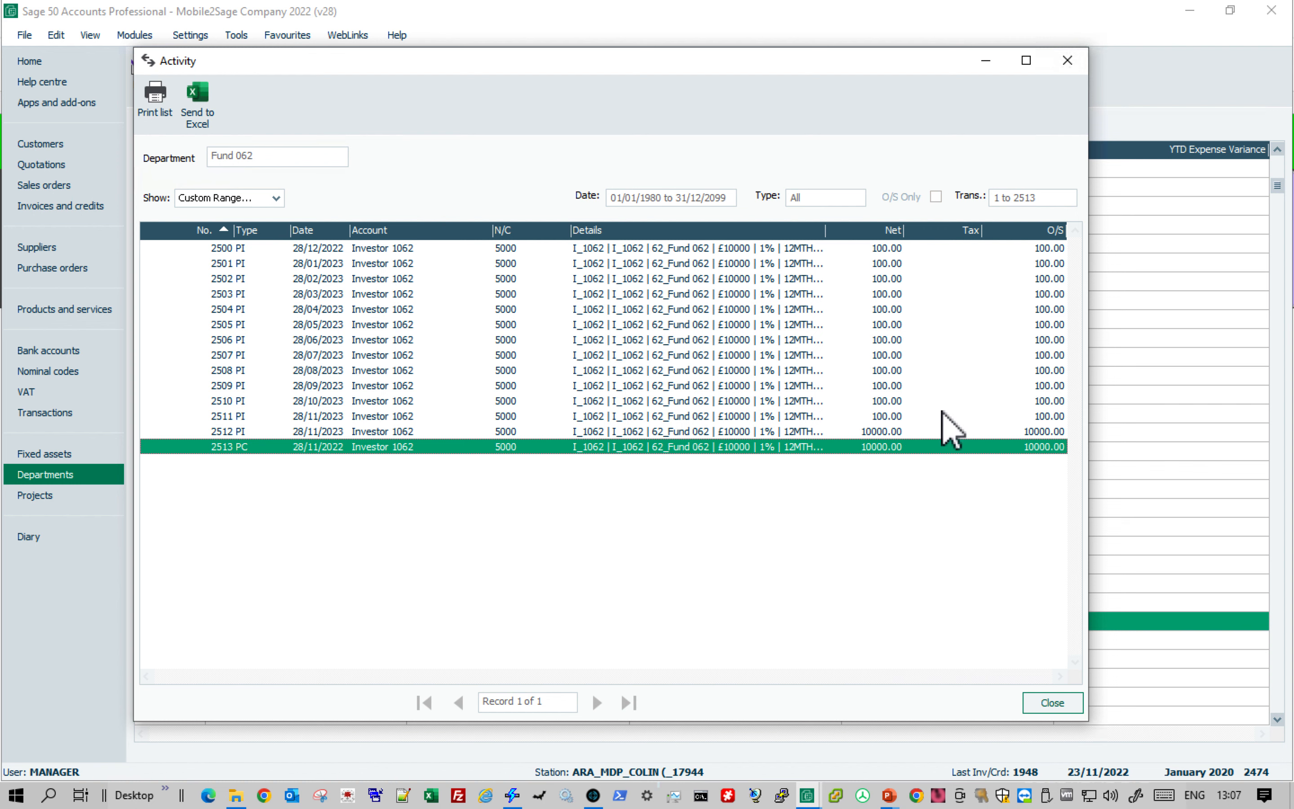
left_click(1056, 705)
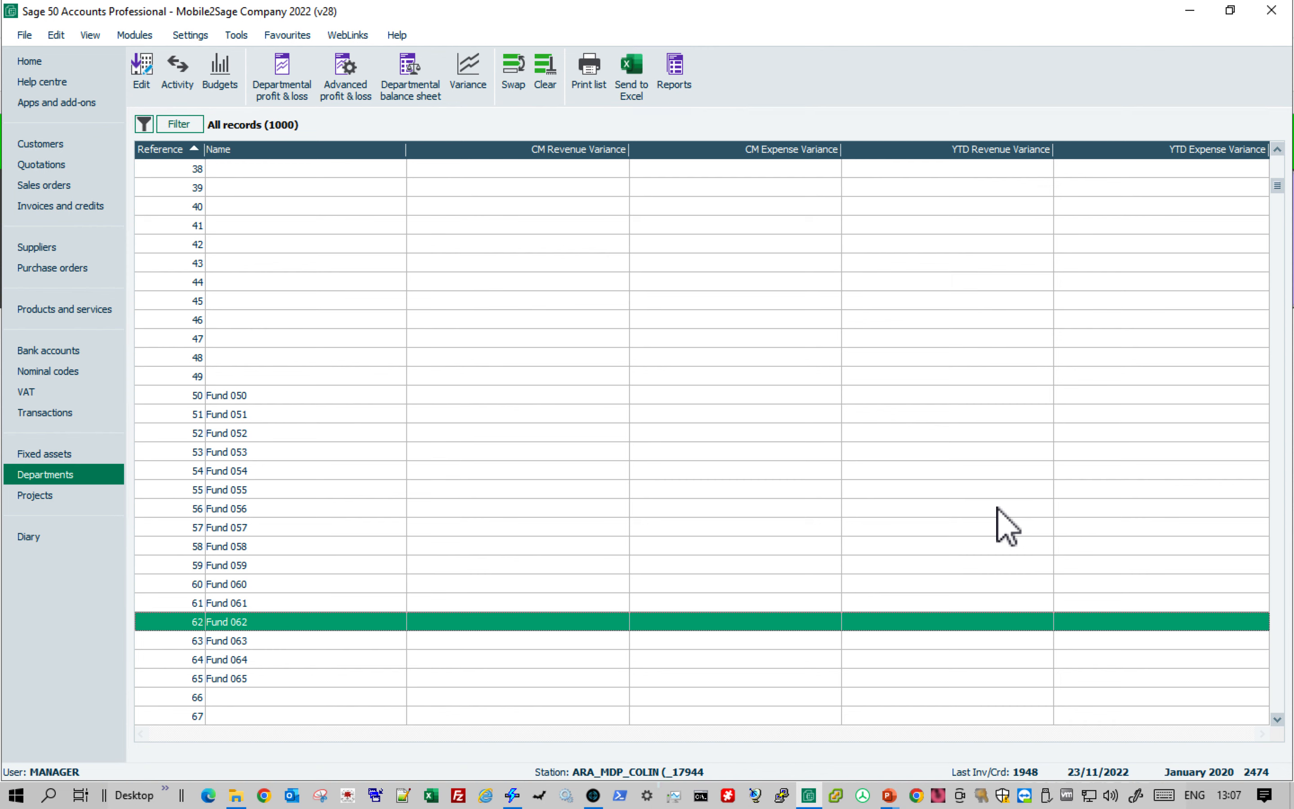
Switch to Mobile2Sage on the iPad and set the new loan contract's account reference to L_1063, Loan 1063.
key("ctrl+Left")
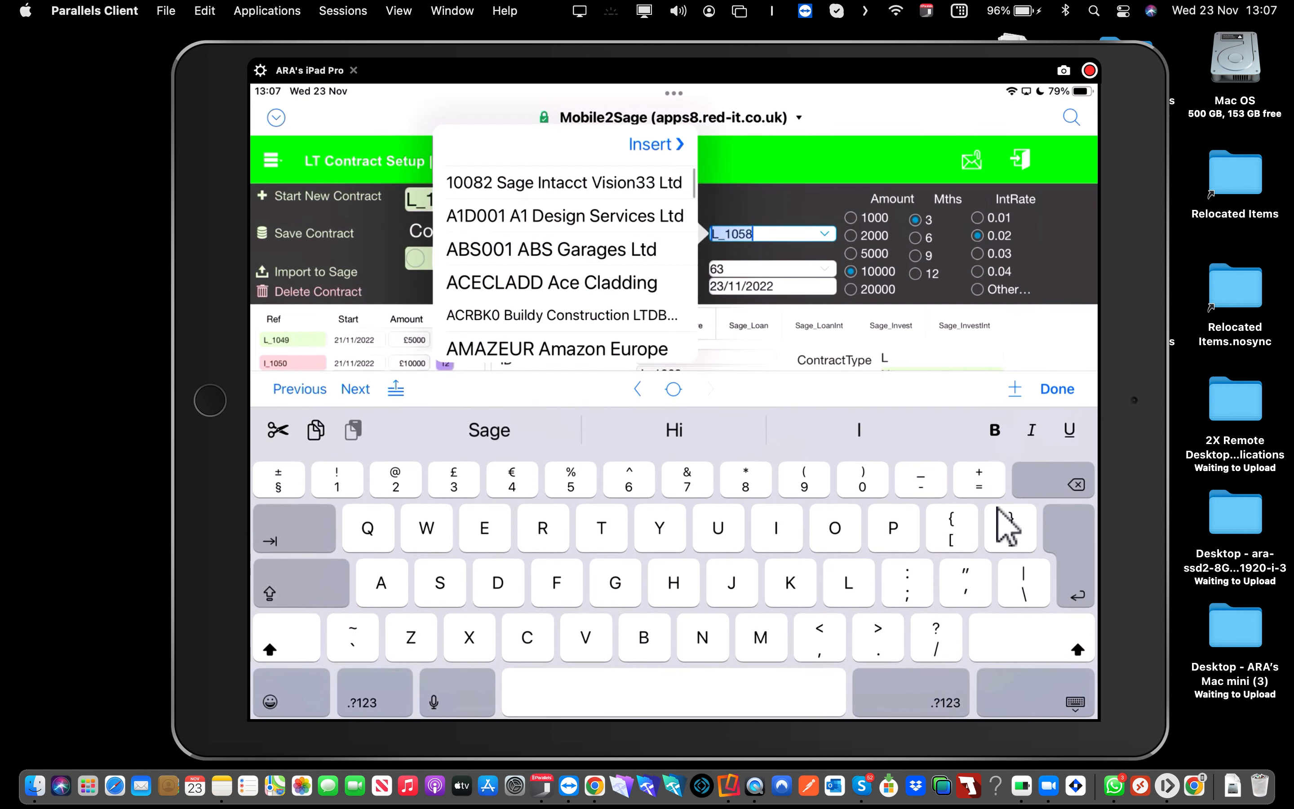
scroll(565, 265, "down", 15)
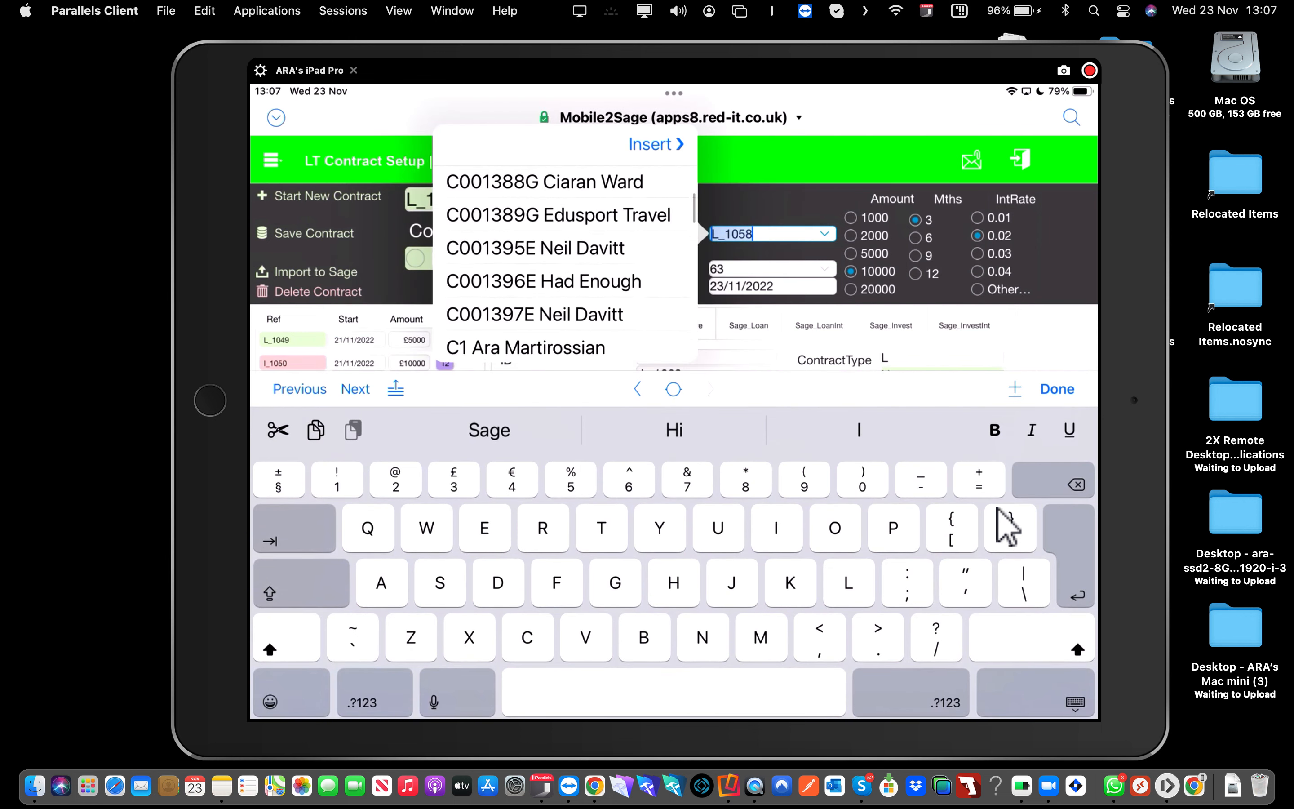
scroll(565, 264, "down", 15)
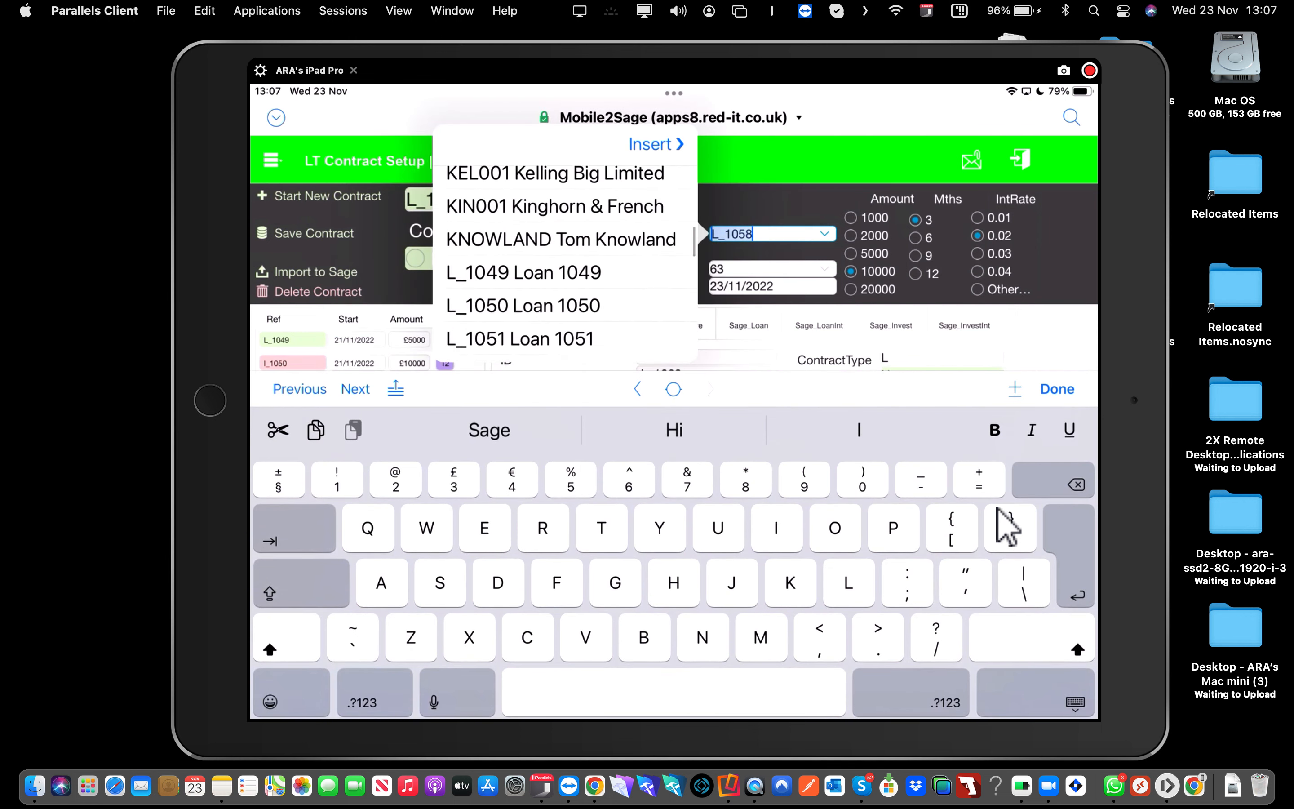
scroll(565, 264, "down", 10)
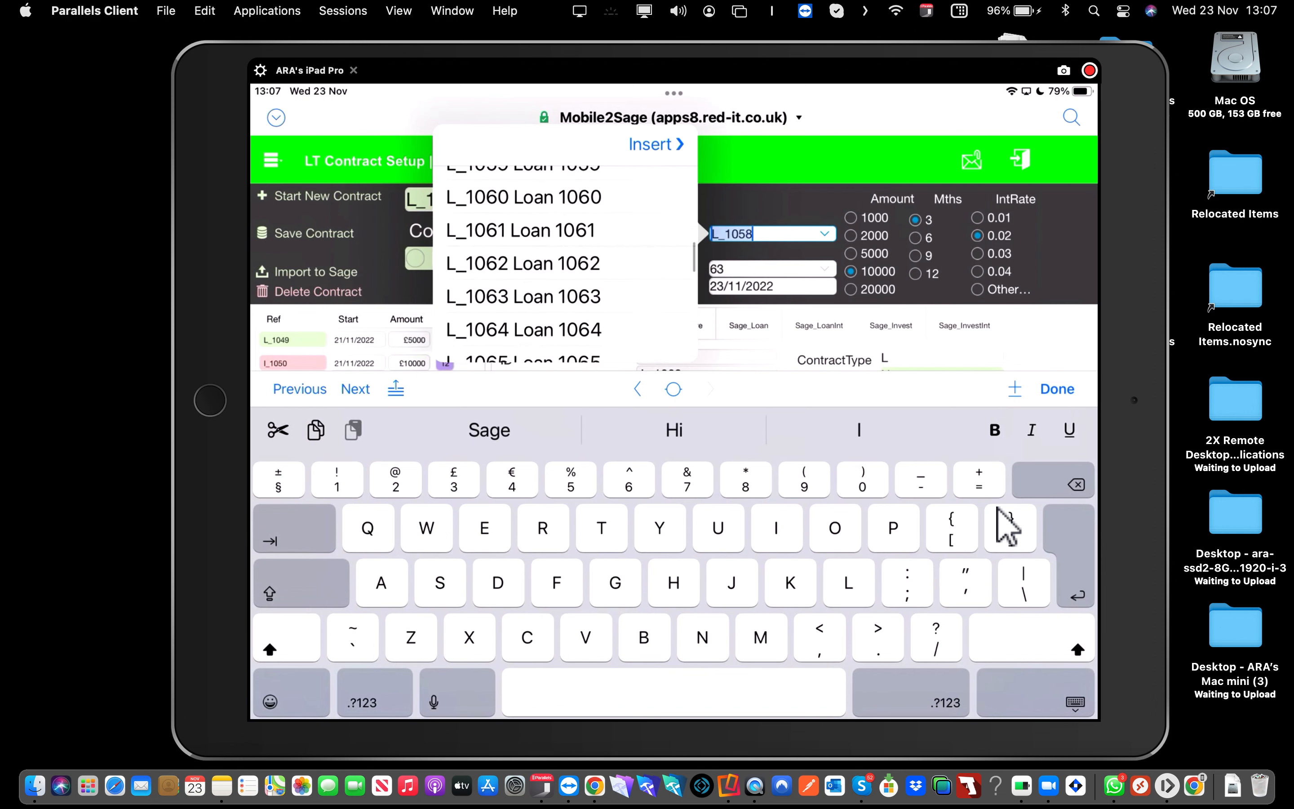
left_click(523, 286)
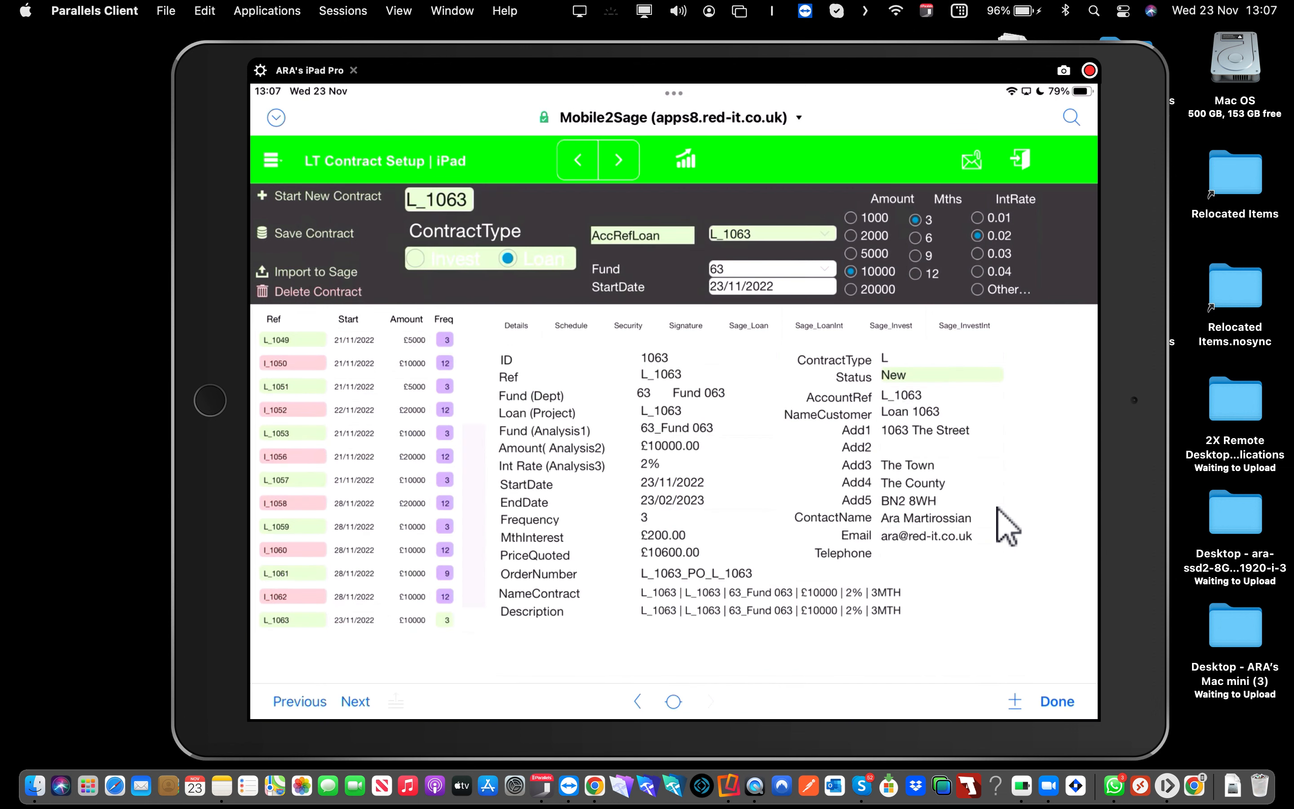
Assign the loan contract to fund 62, Fund 062, with start date 28/11/2022 and a 9-month term.
left_click(772, 269)
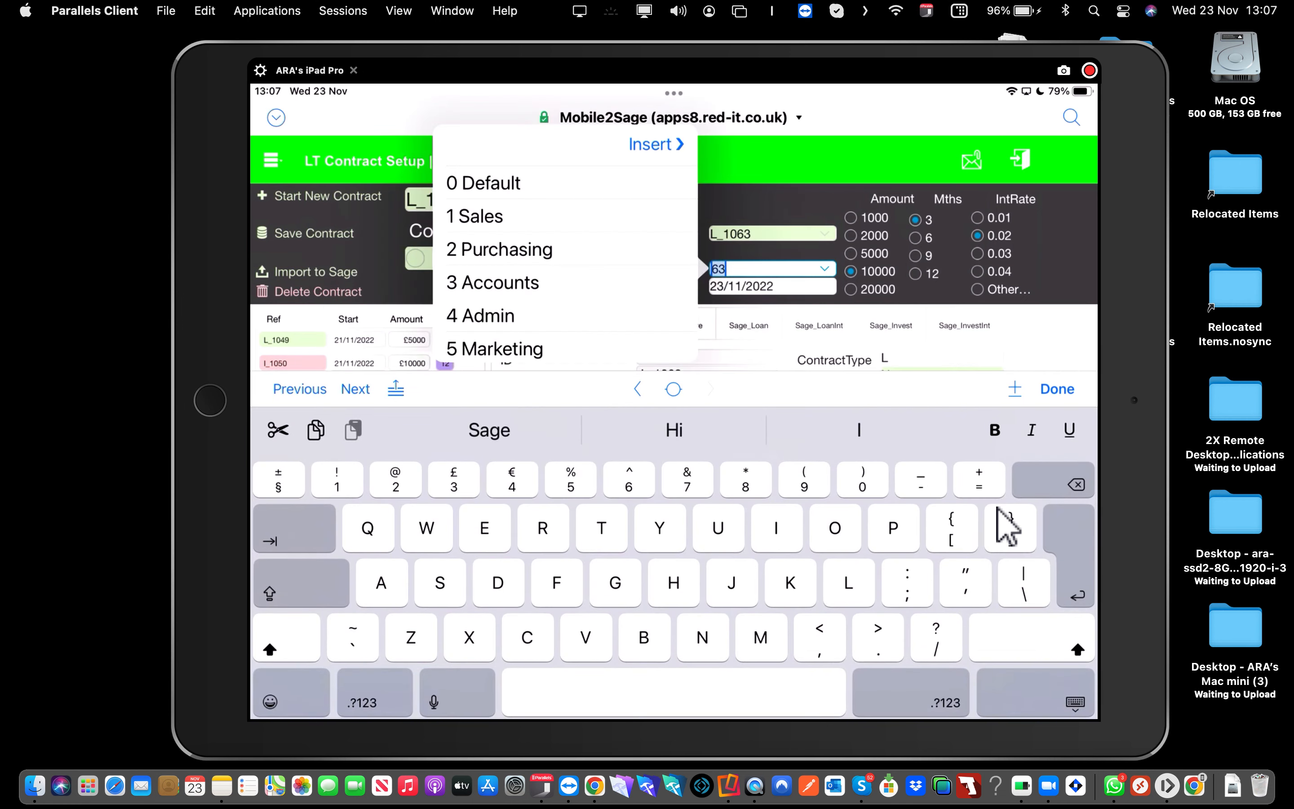
scroll(564, 265, "down", 15)
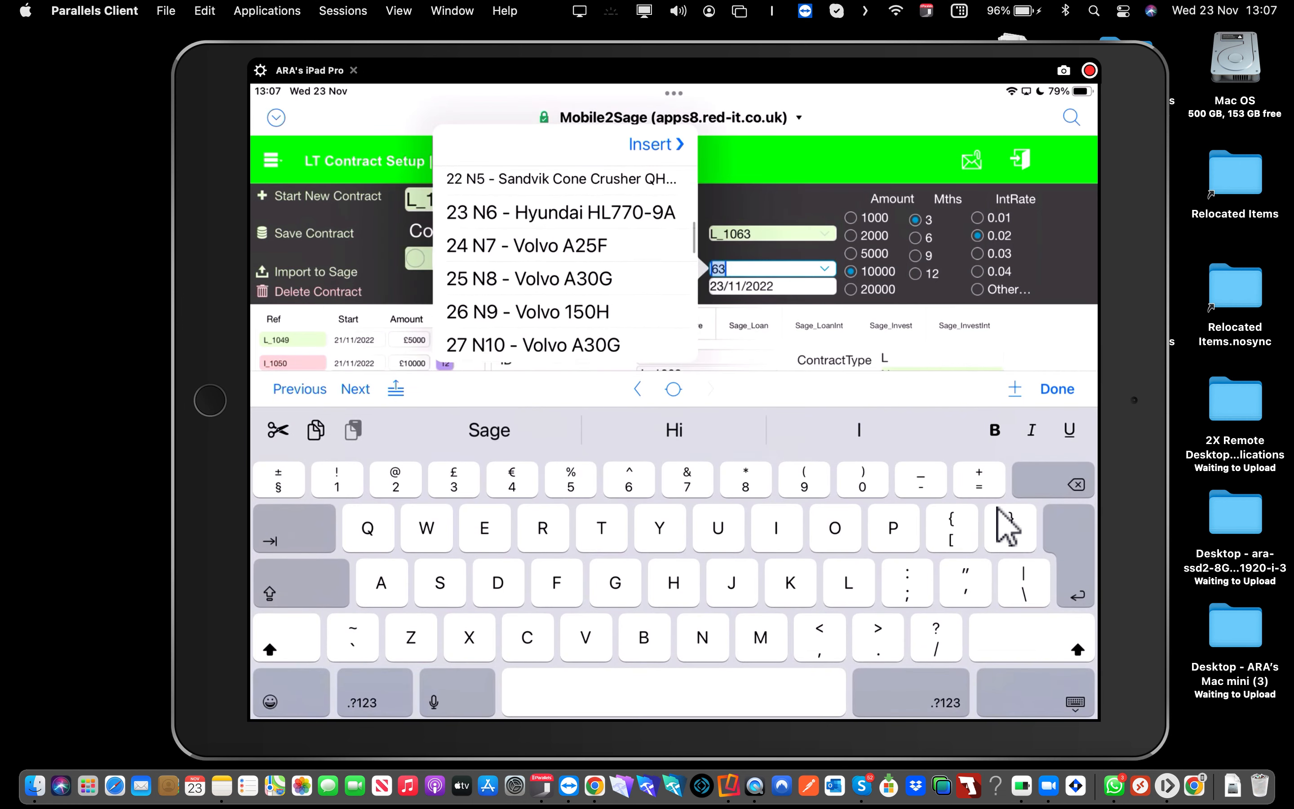
scroll(564, 265, "down", 10)
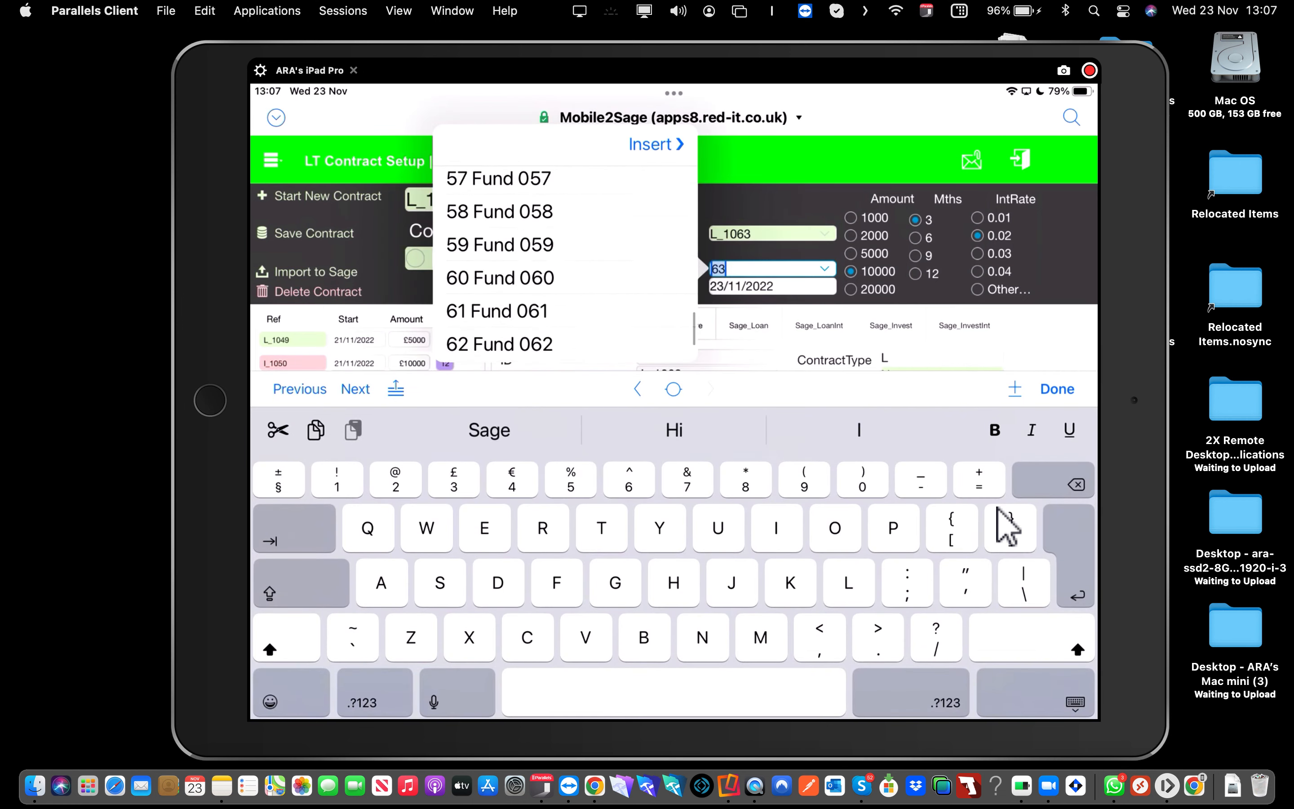
left_click(564, 248)
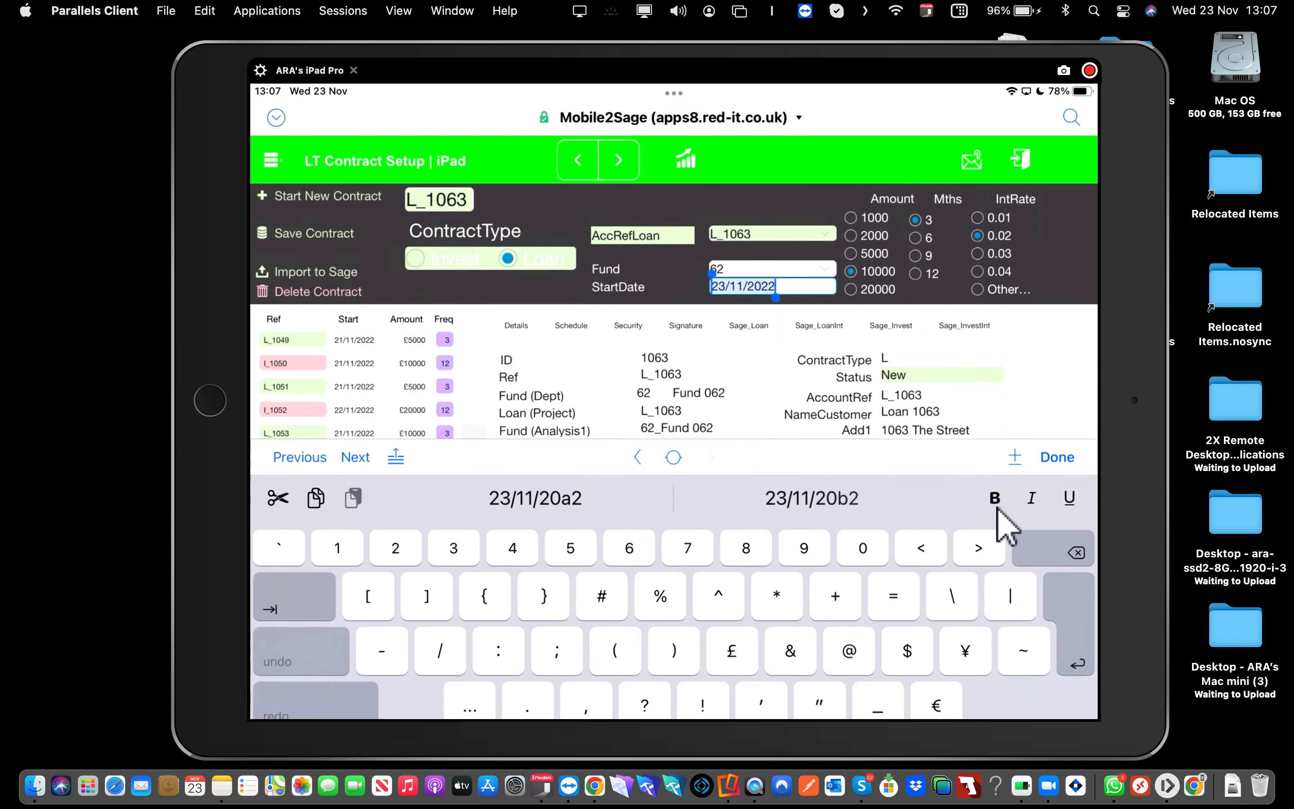
left_click(495, 340)
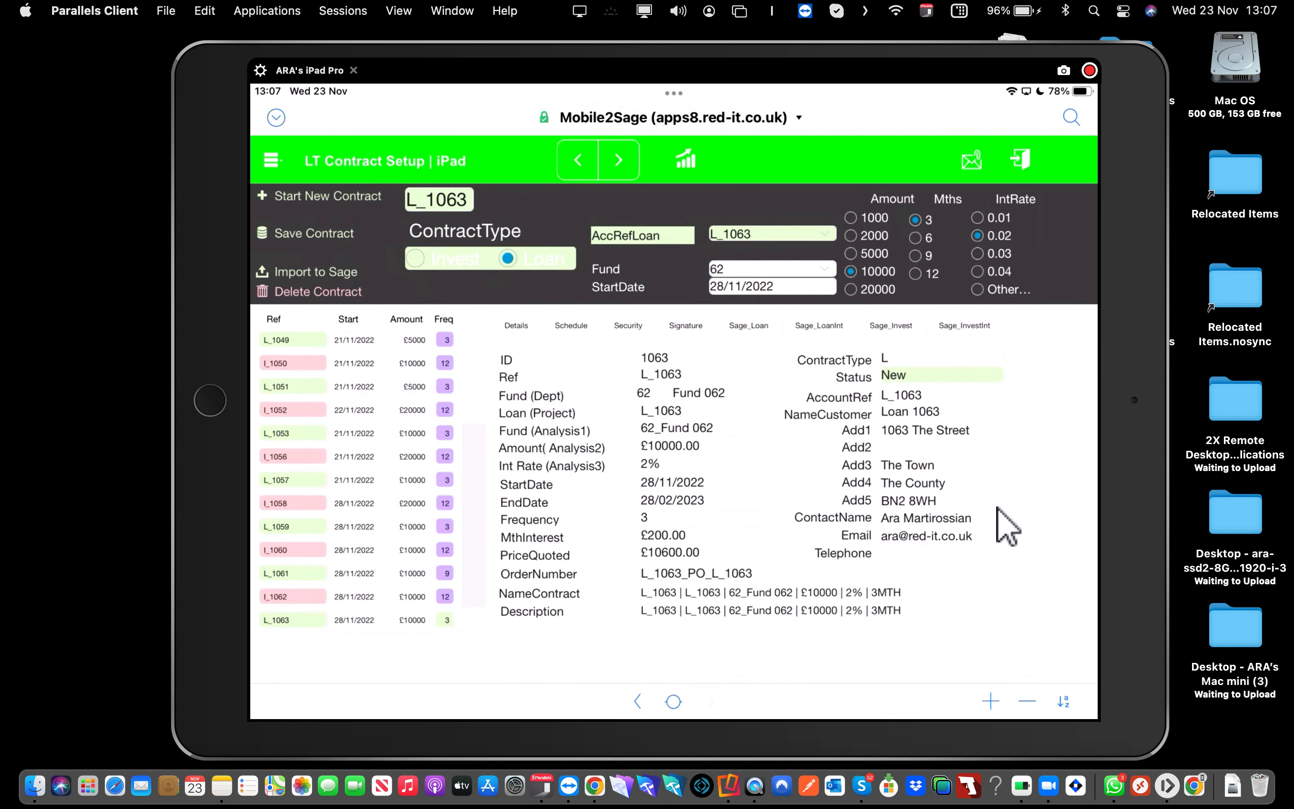
left_click(915, 256)
Return to Mobile2Sage on the Windows desktop, list the contracts newest first and open the payment schedule of loan L_1063.
key("ctrl+Right")
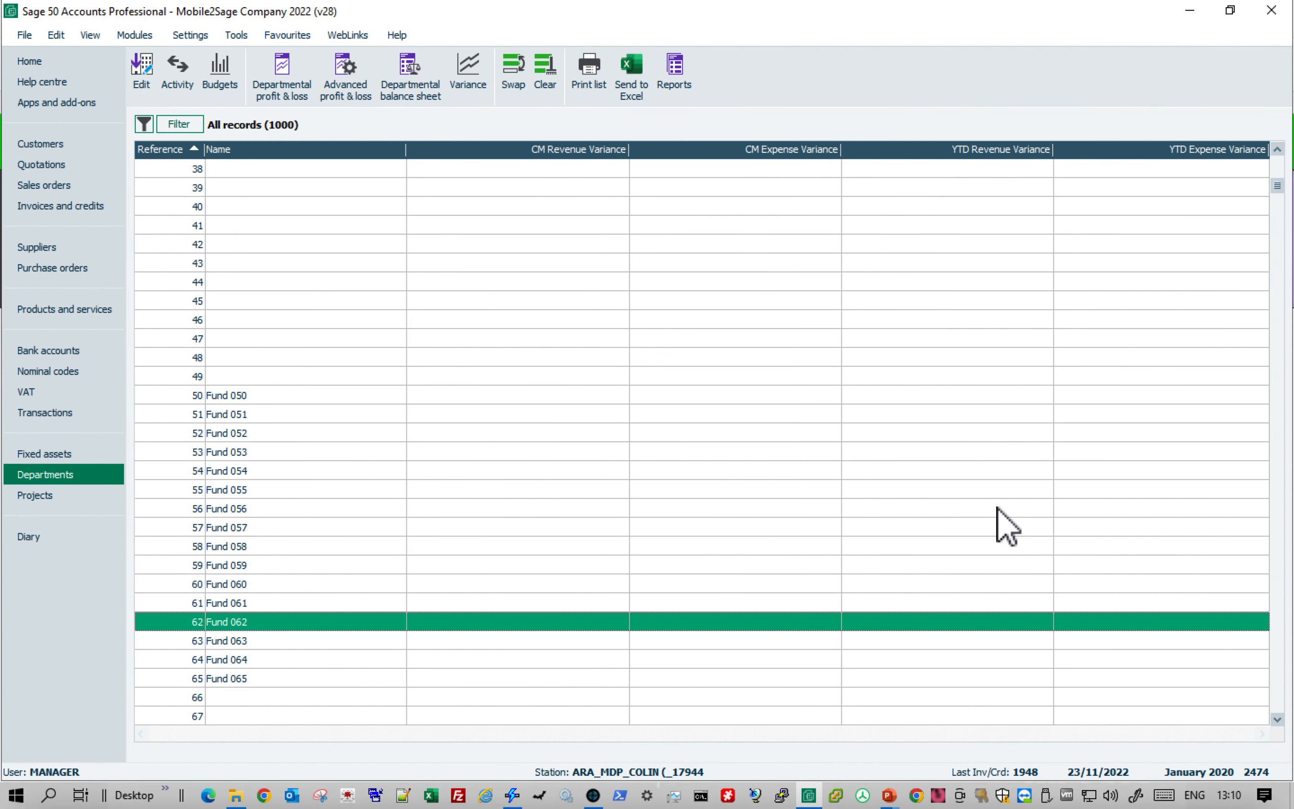
left_click(593, 795)
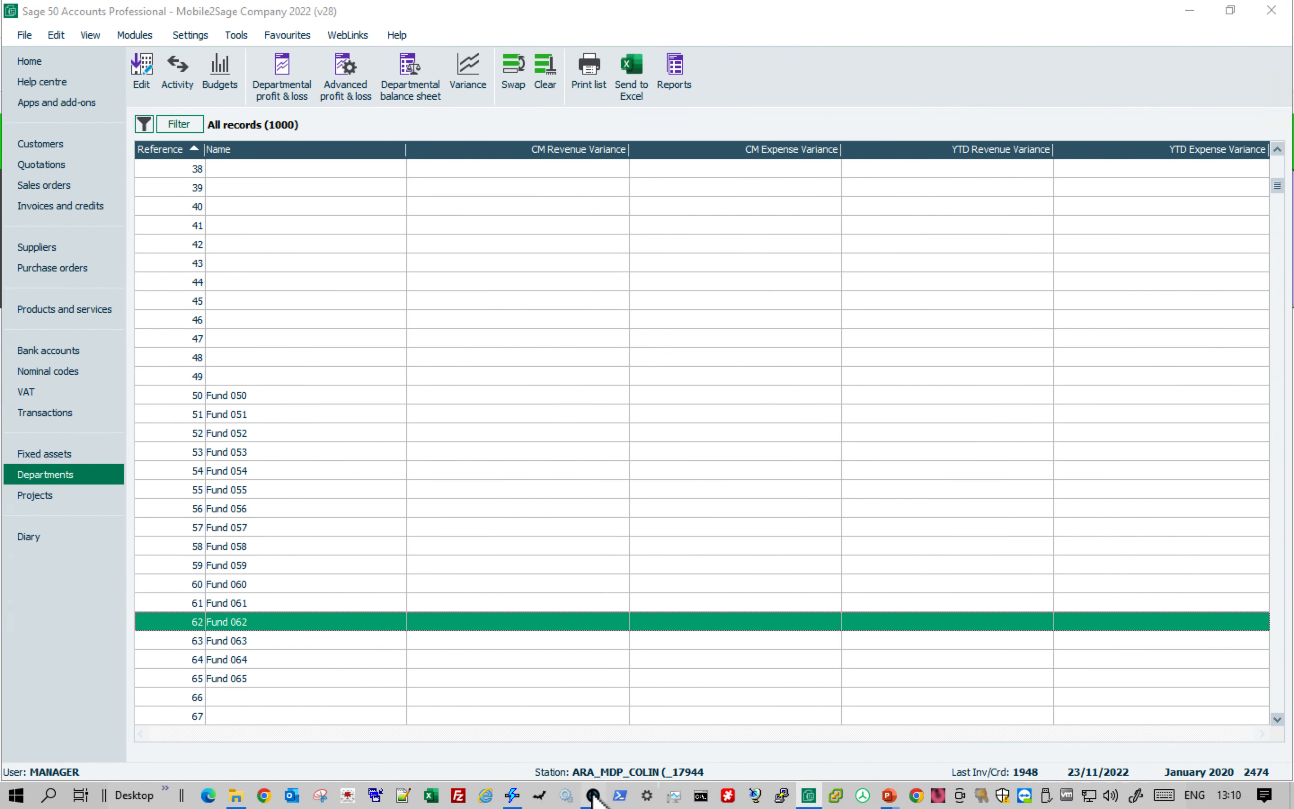
left_click(834, 135)
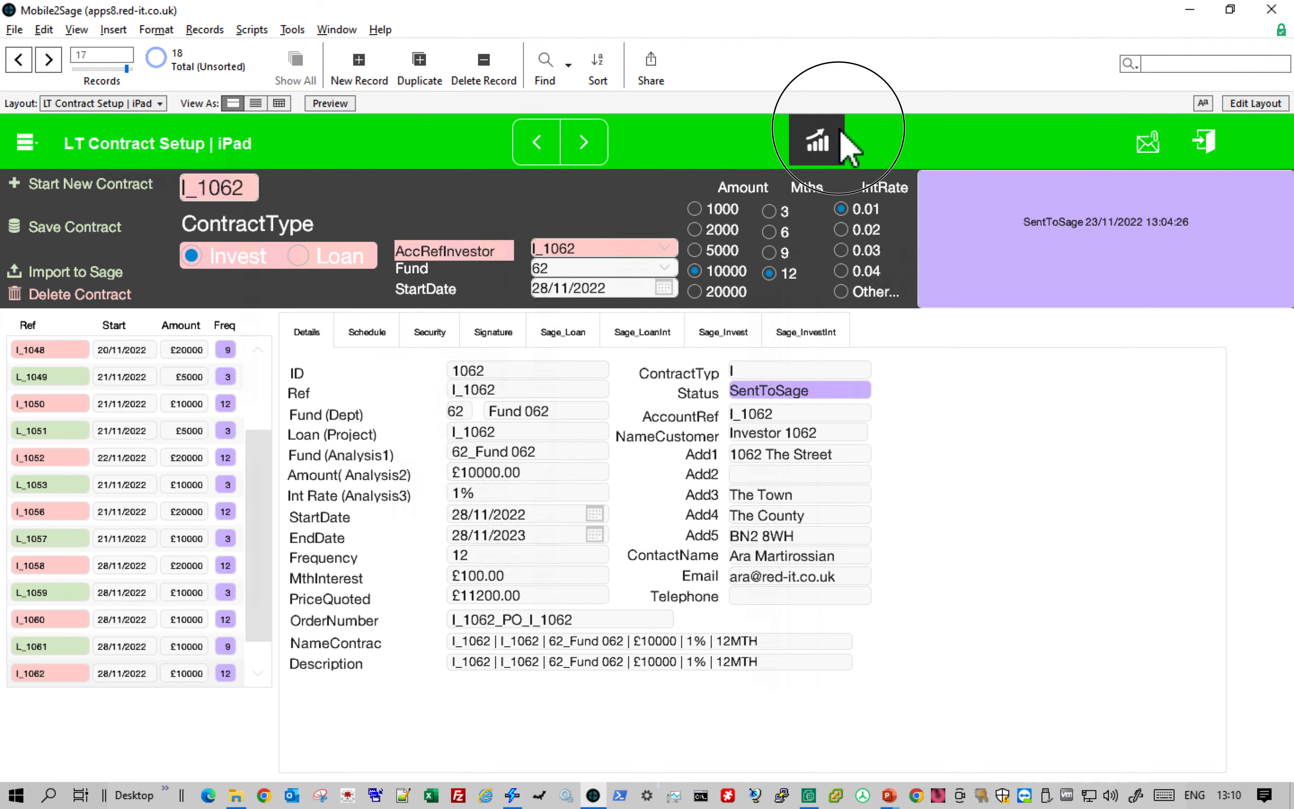
left_click(61, 353)
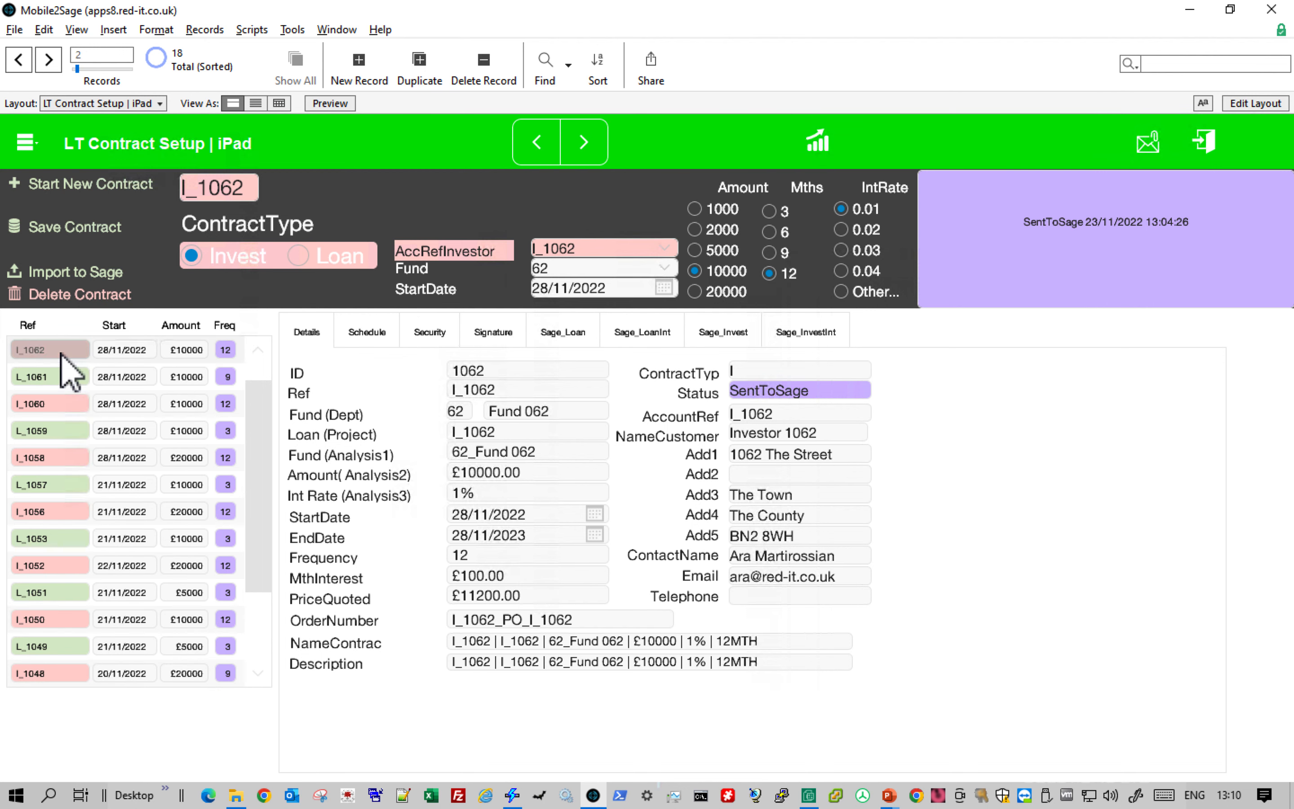
left_click(361, 334)
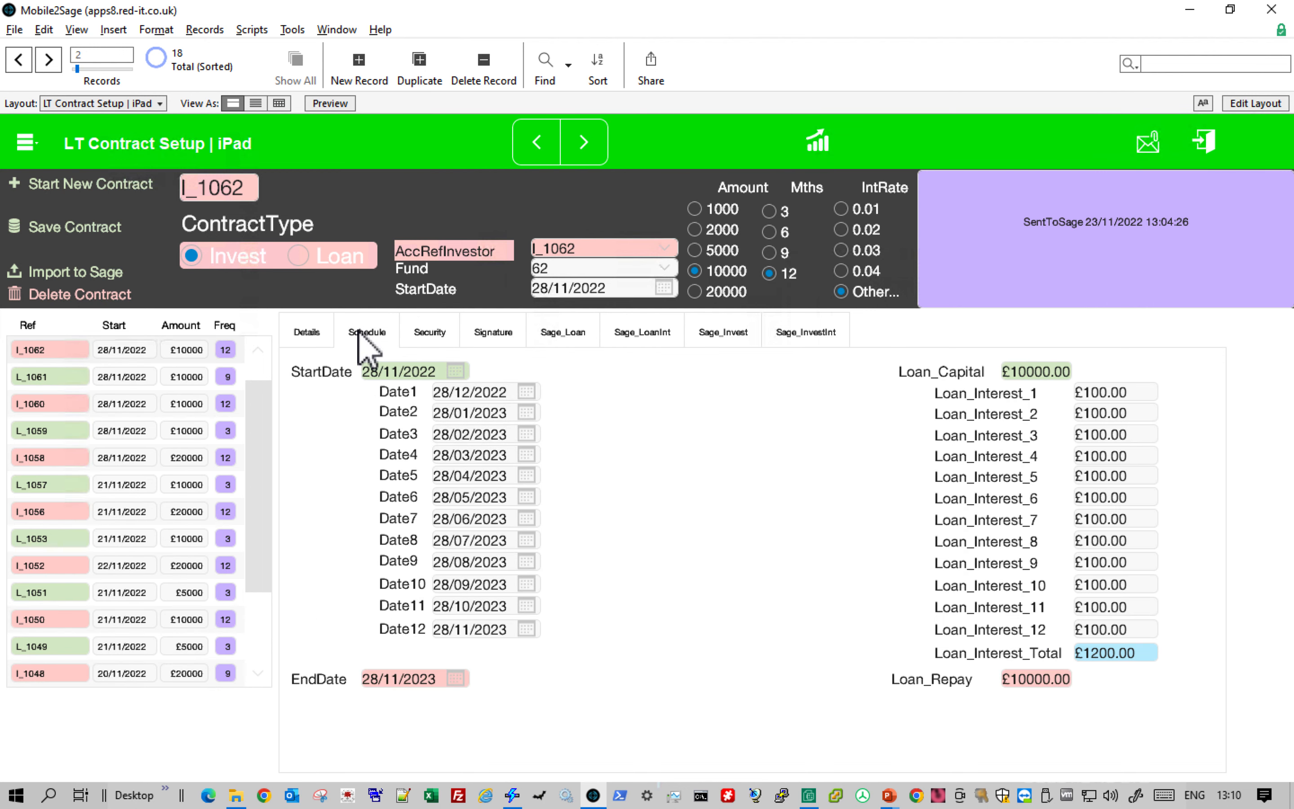
left_click(52, 354)
key("ctrl")
left_click(265, 366)
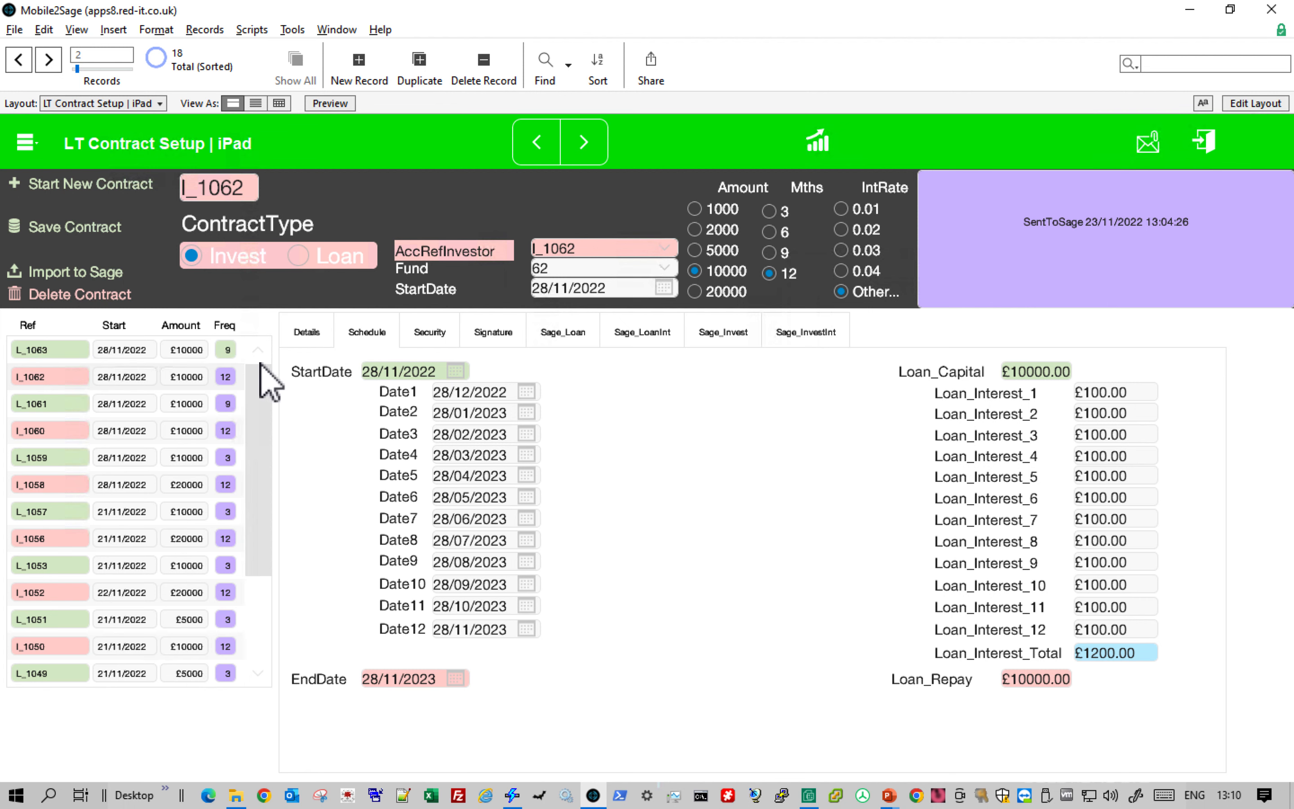
left_click(71, 354)
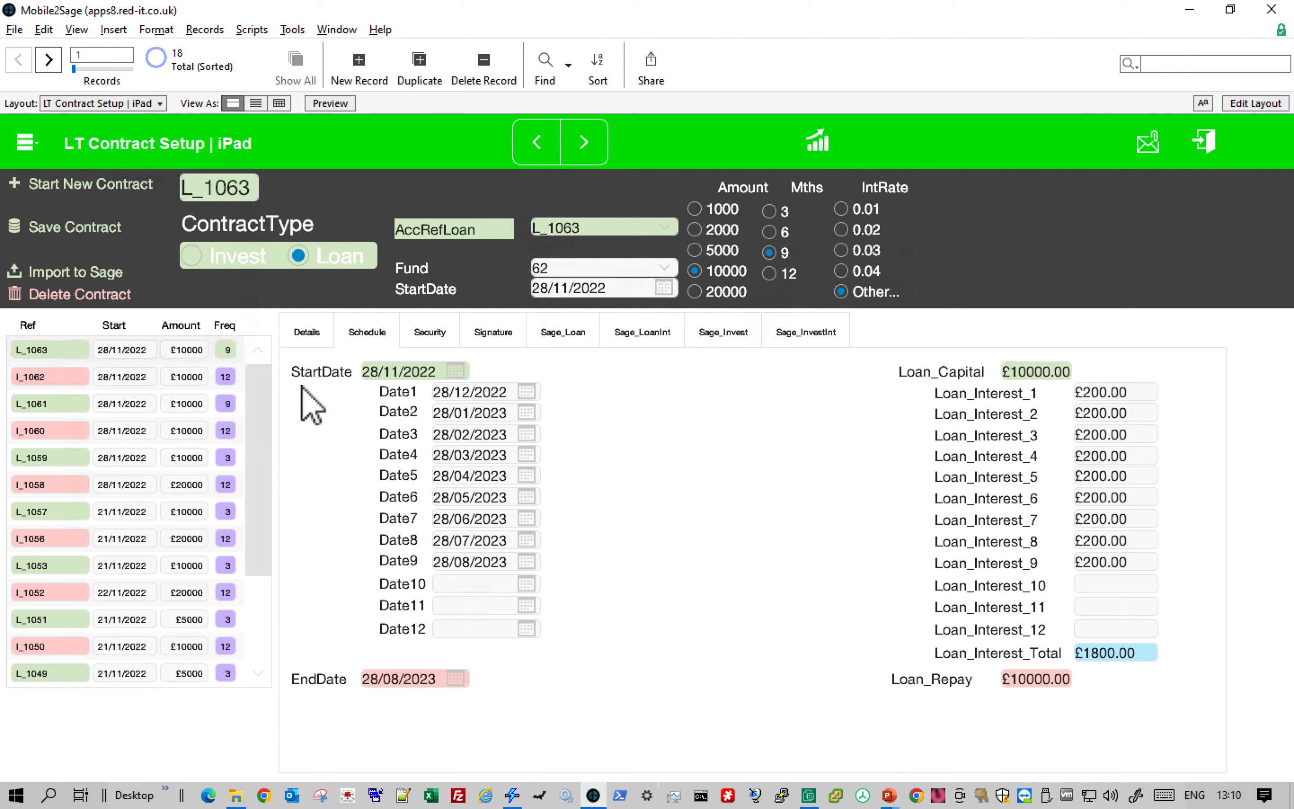
Review the security items, payment schedule and signature of loan contract L_1063.
key("ctrl")
left_click(425, 335)
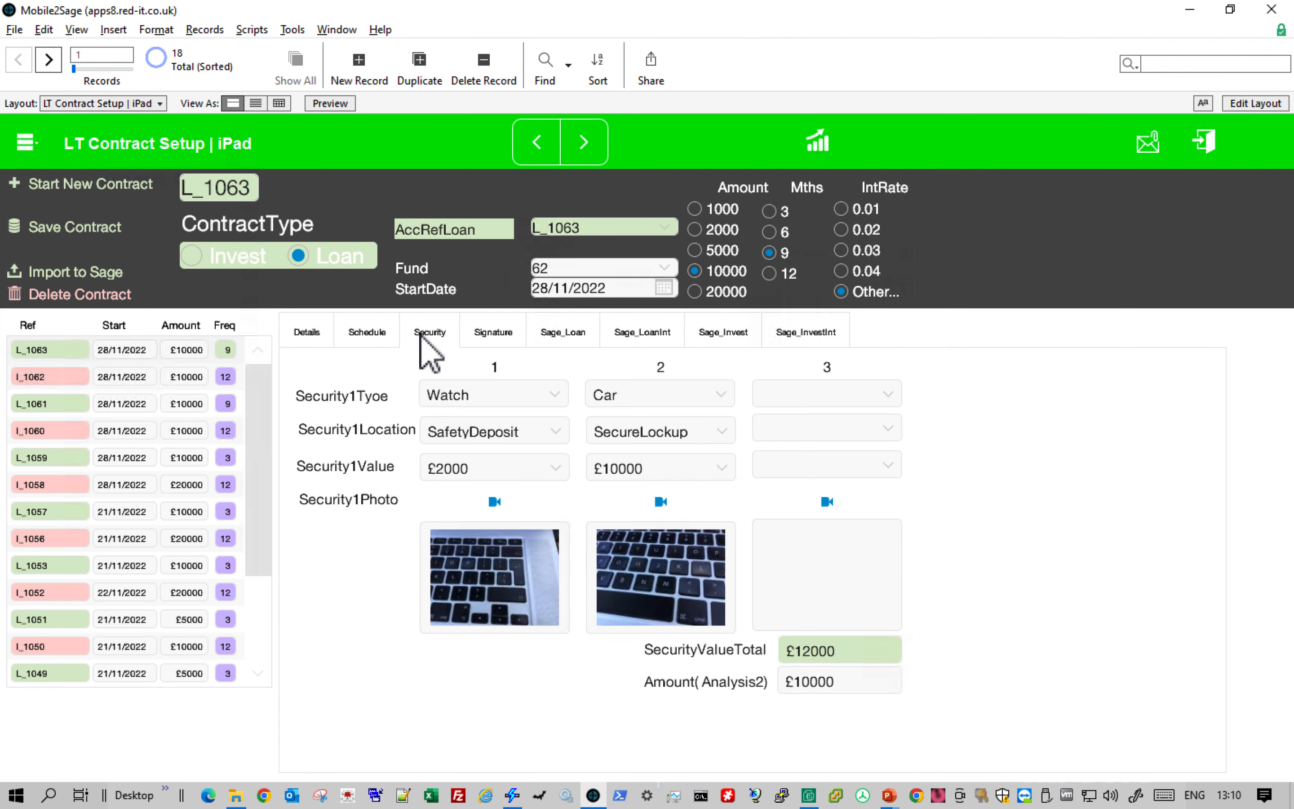
left_click(369, 332)
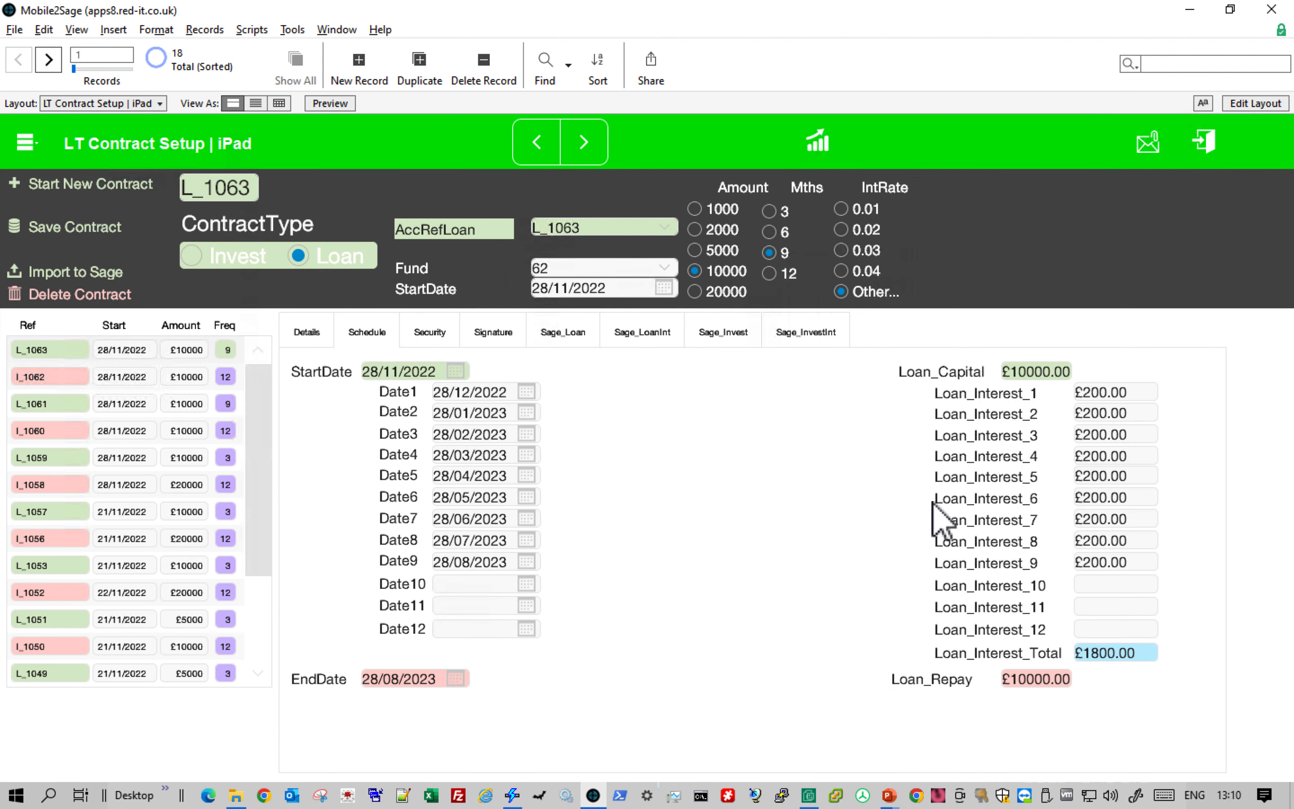
left_click(430, 332)
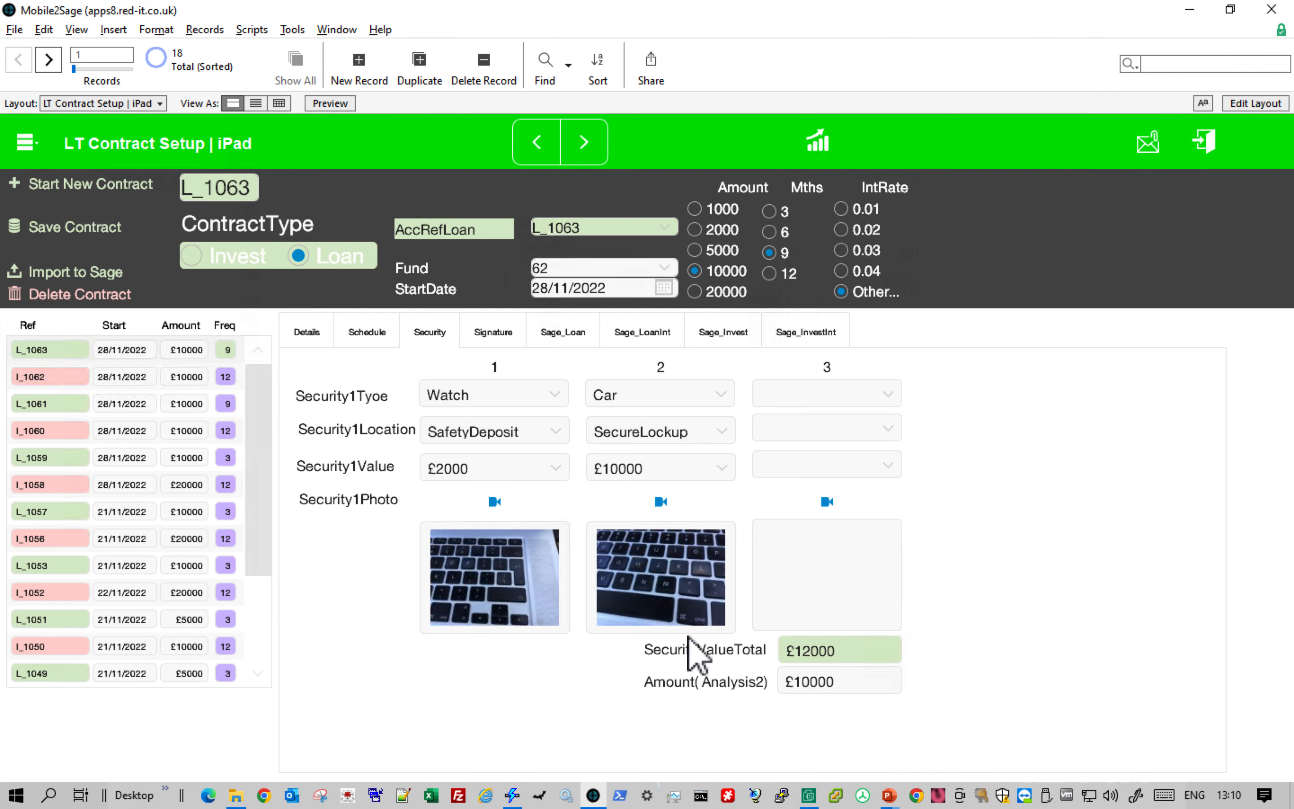
left_click(492, 332)
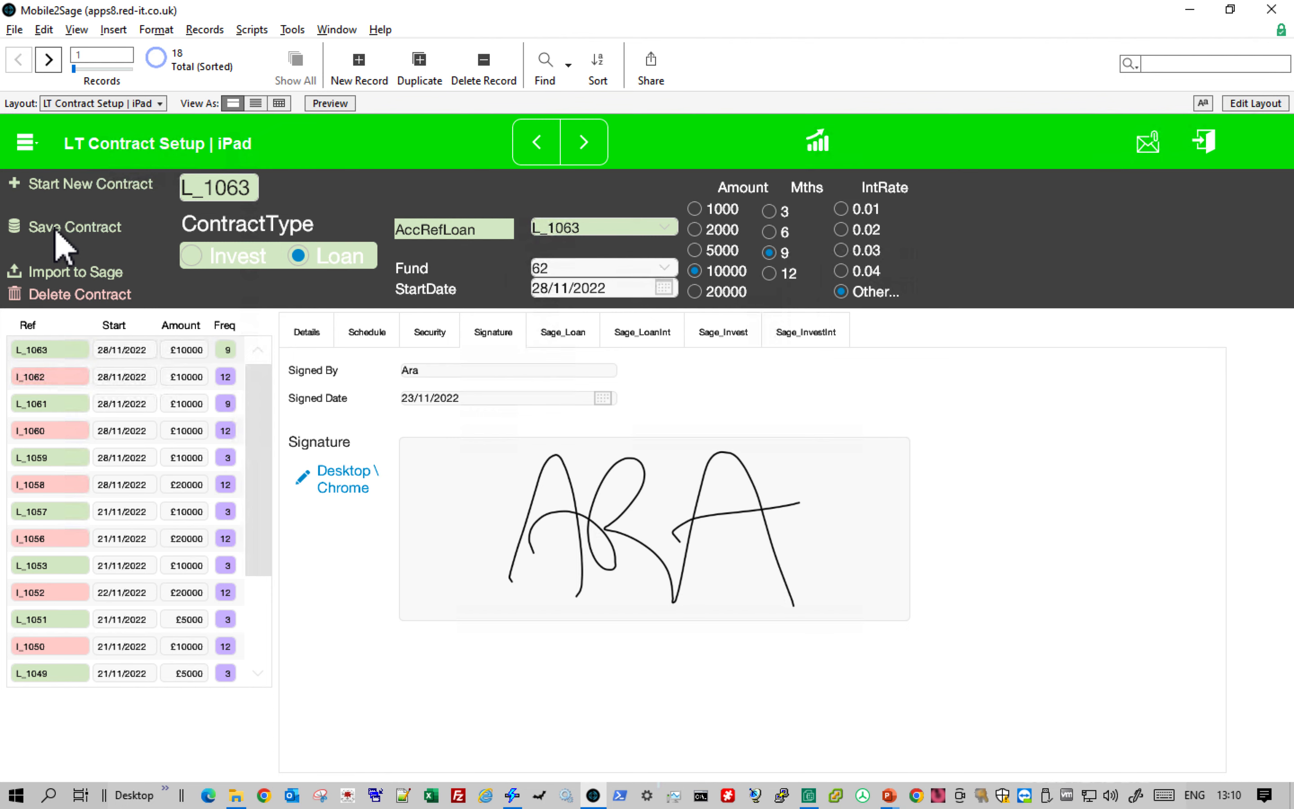
Import loan contract L_1063 to Sage and produce its contract PDF.
left_click(95, 270)
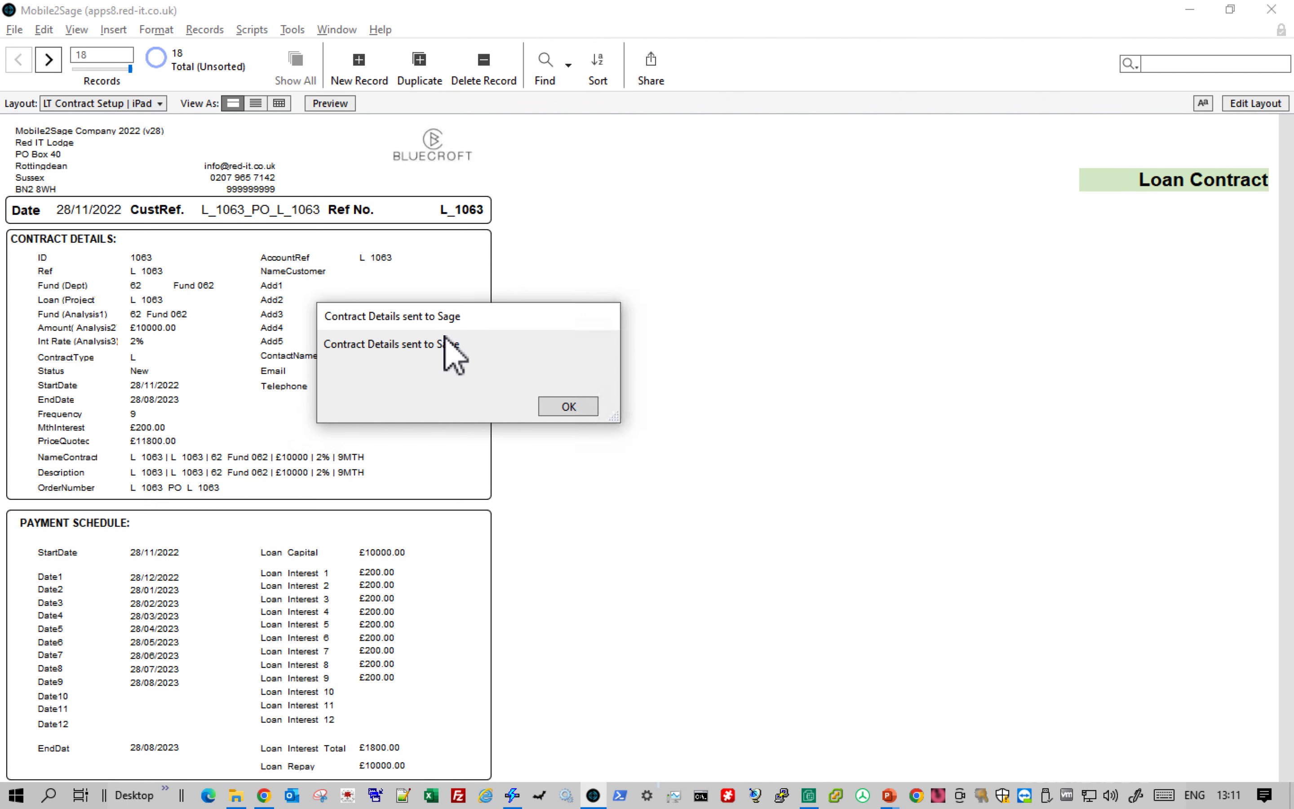
left_click(567, 407)
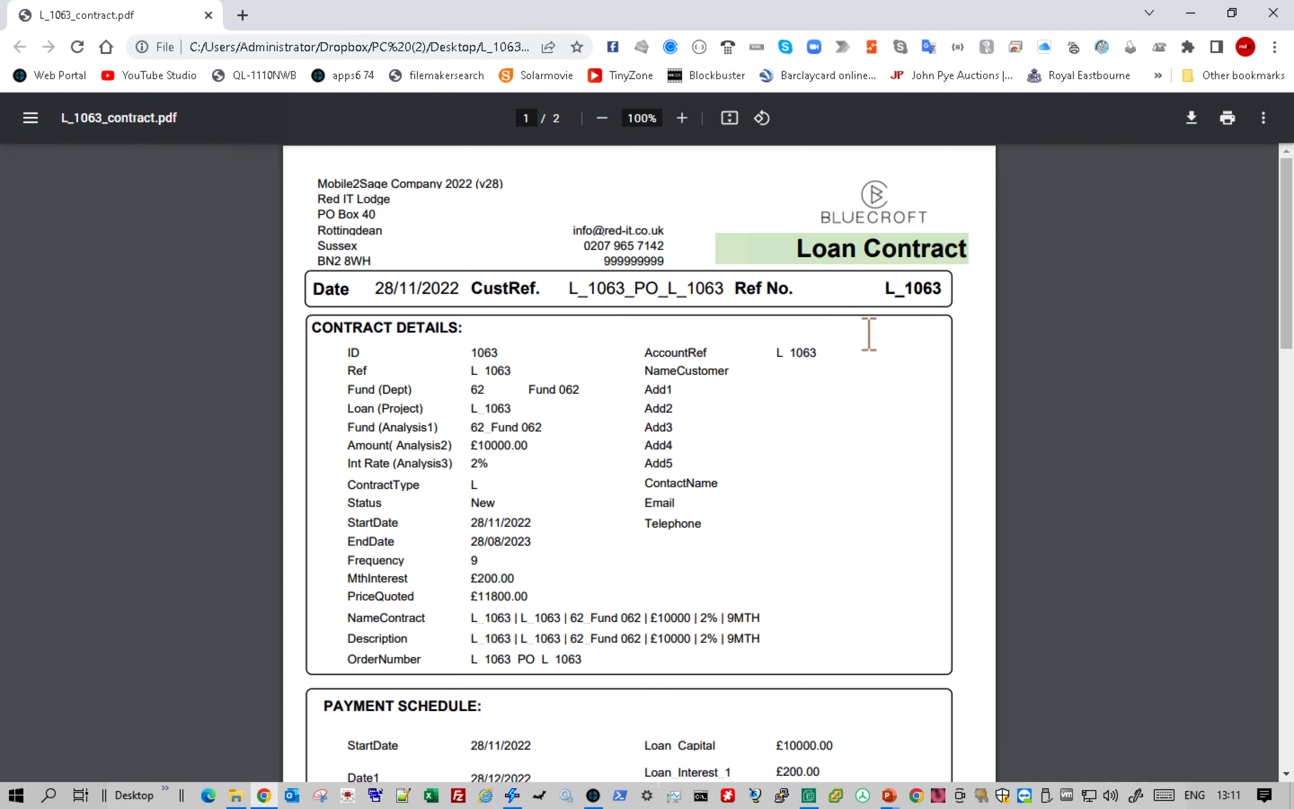
Switch to Sage 50 Accounts, inspect the interest, repayment and loan transactions of customer L_1063, and close the activity.
left_click(809, 795)
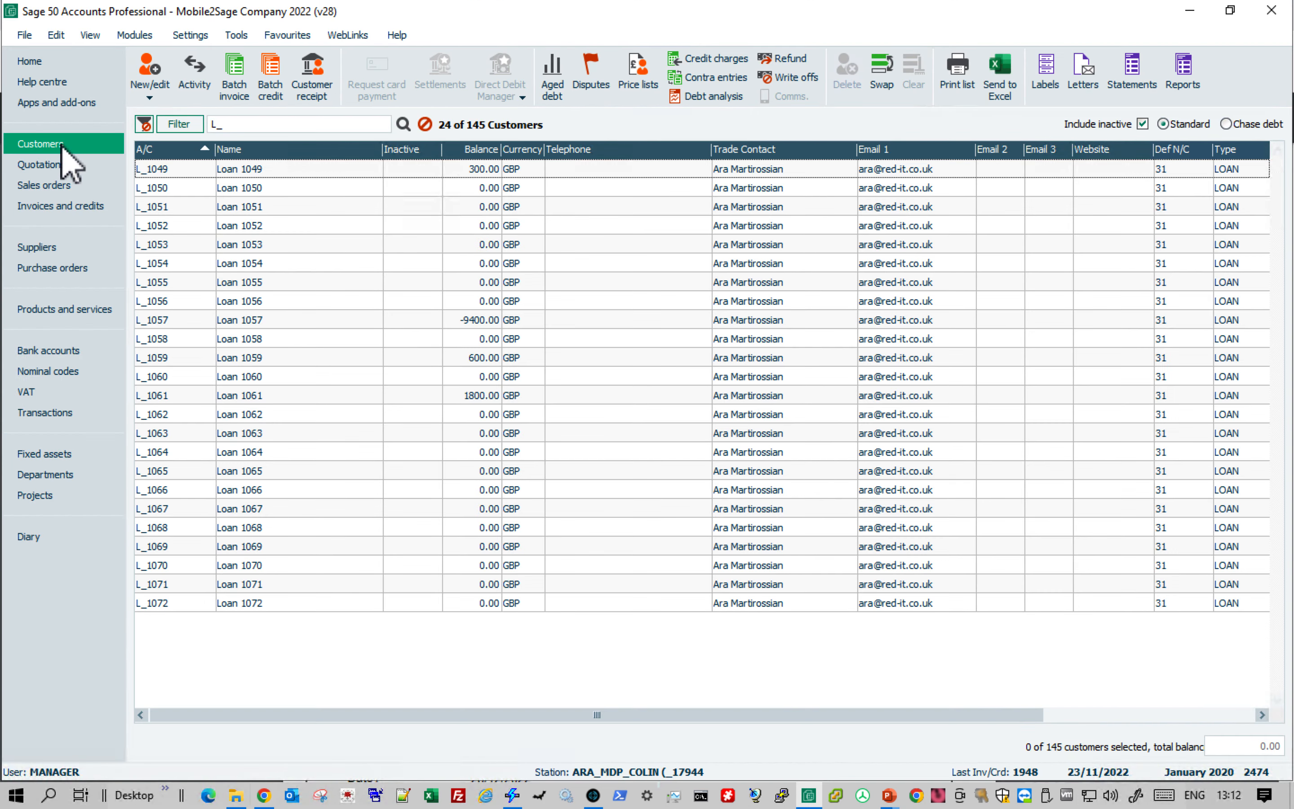
left_click(285, 432)
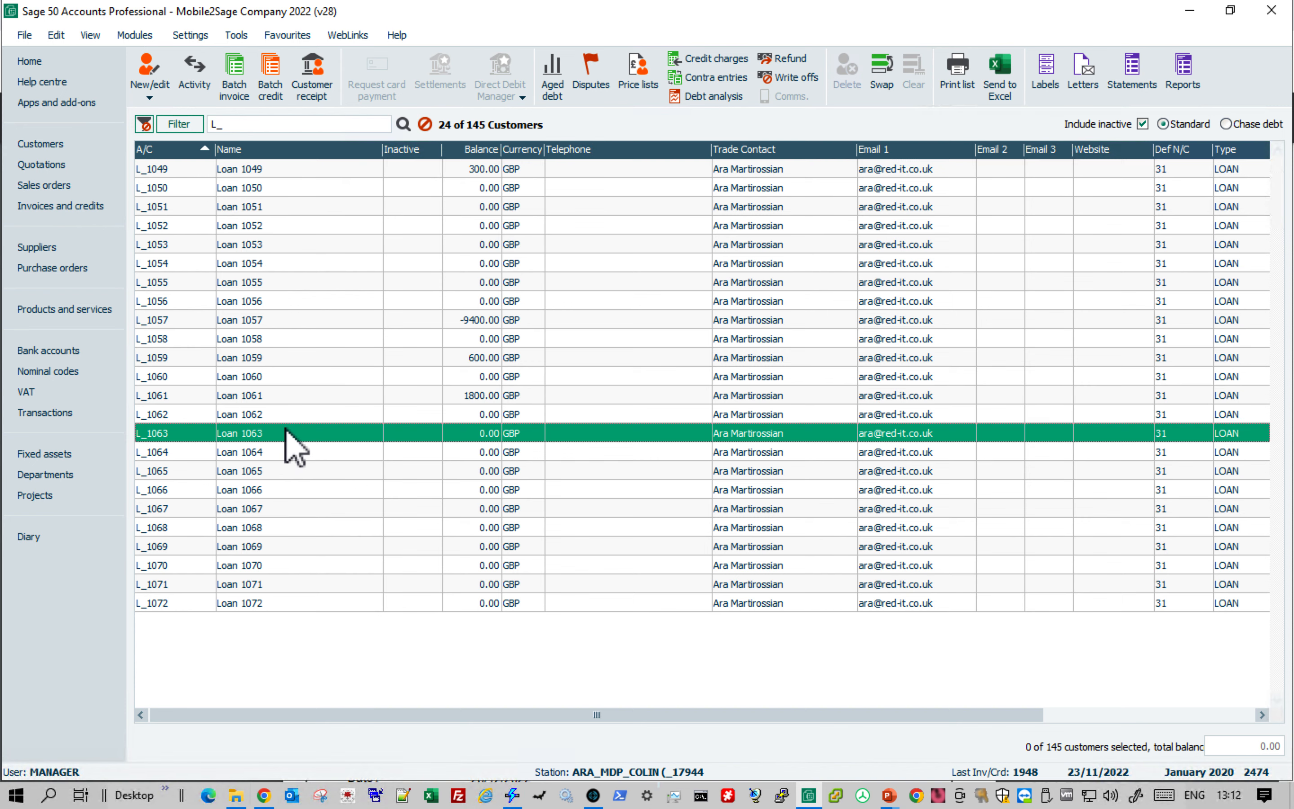
left_click(194, 68)
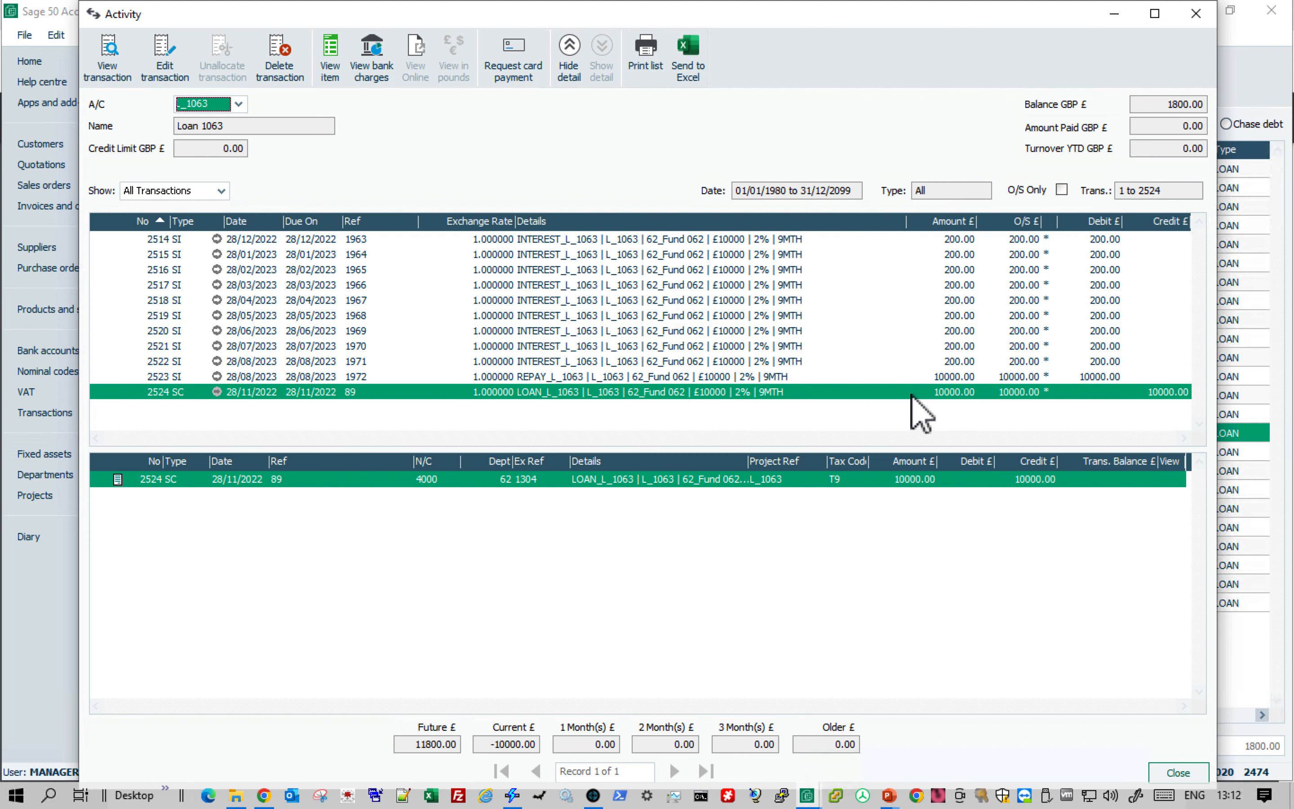
left_click(828, 239)
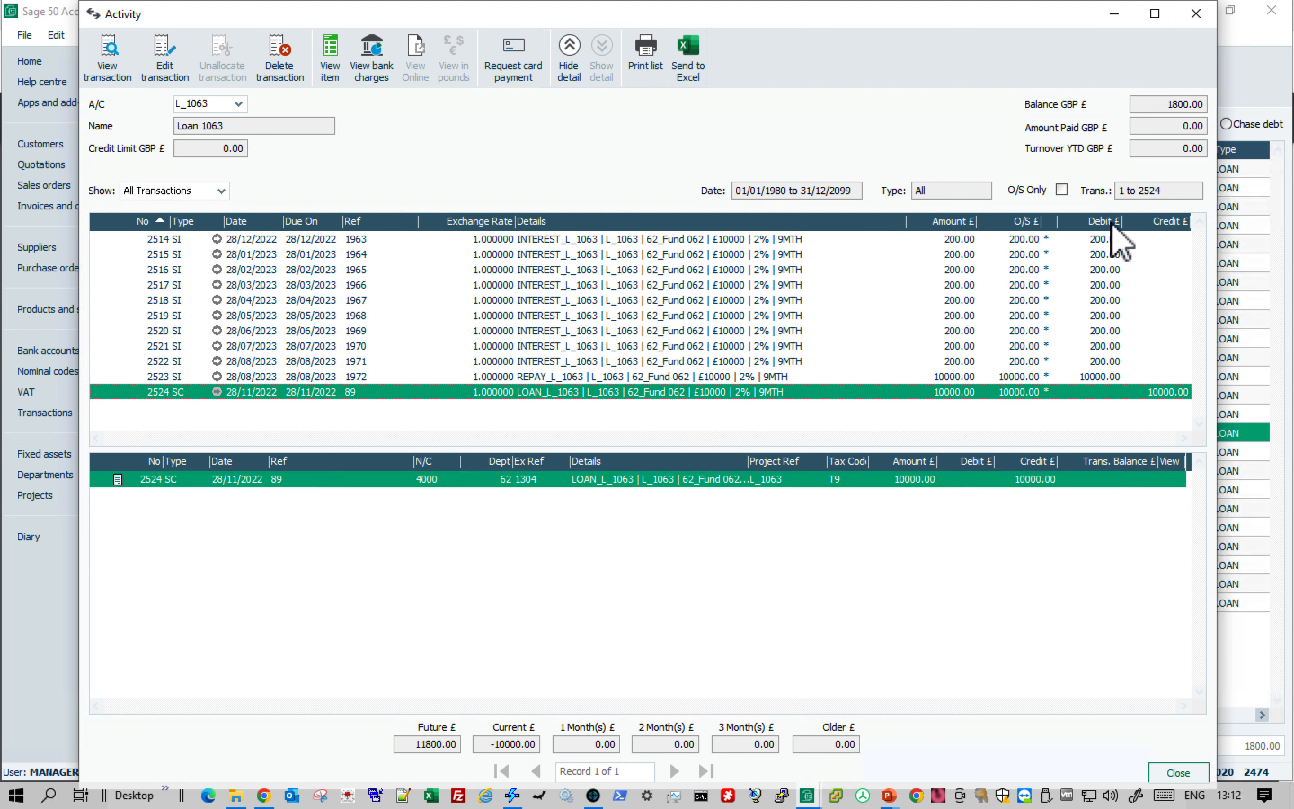
left_click(1170, 773)
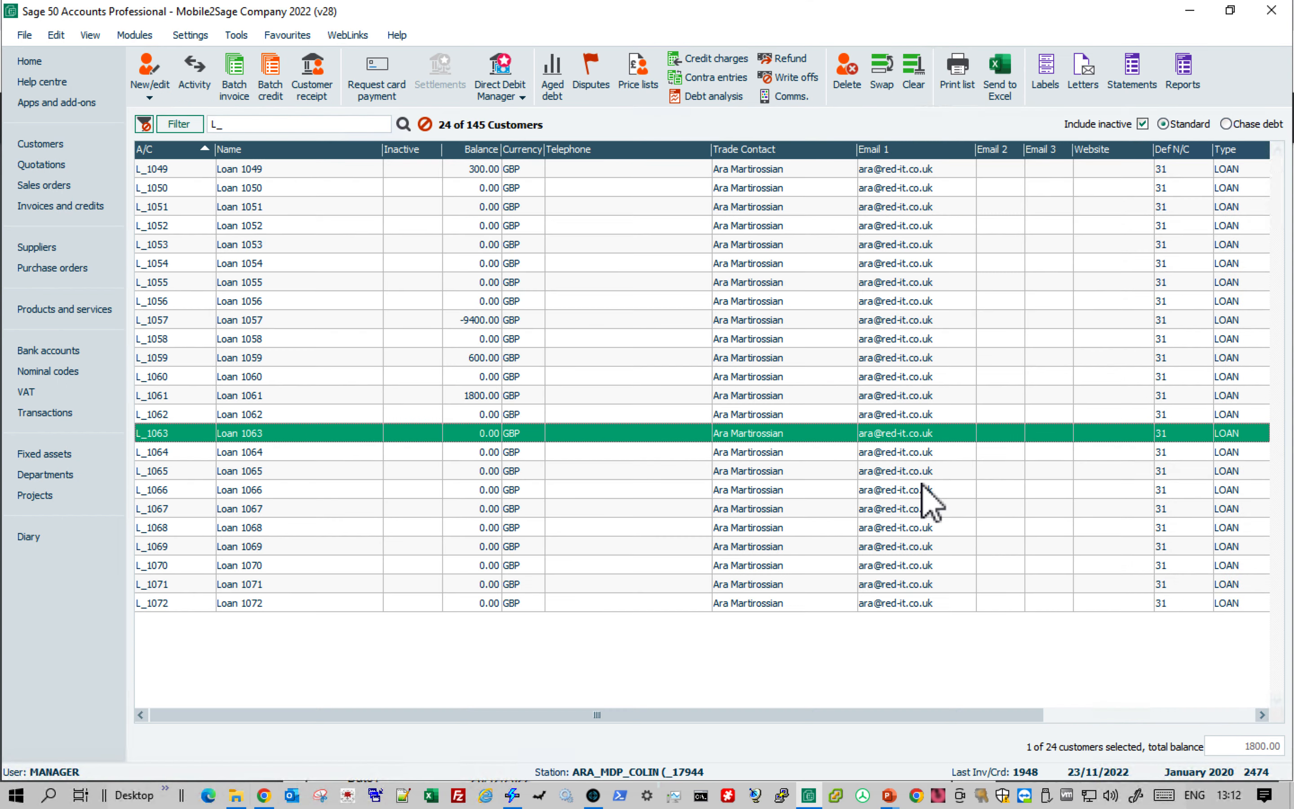
List the Sage projects by newest start date, examine the activity of project L_1063 and close it.
left_click(69, 499)
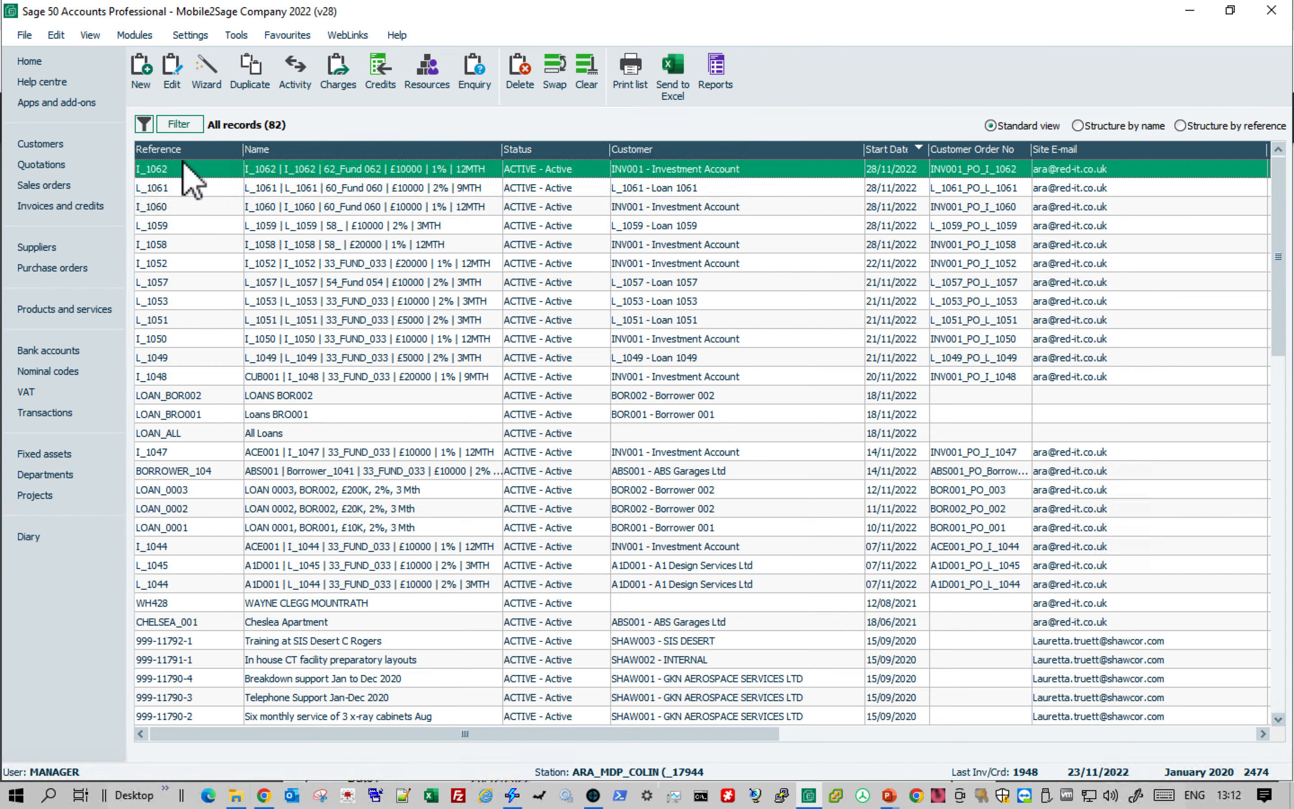
left_click(885, 149)
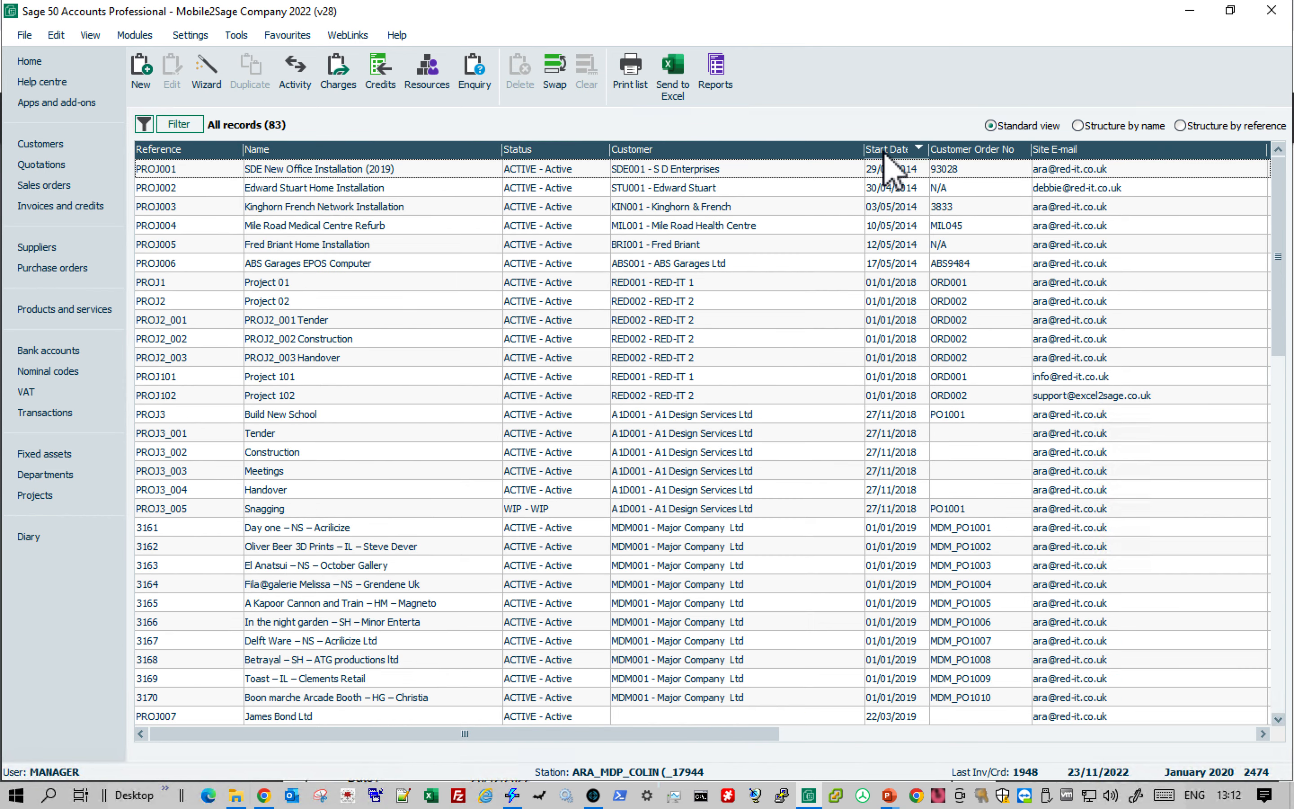
left_click(887, 151)
left_click(262, 173)
left_click(295, 67)
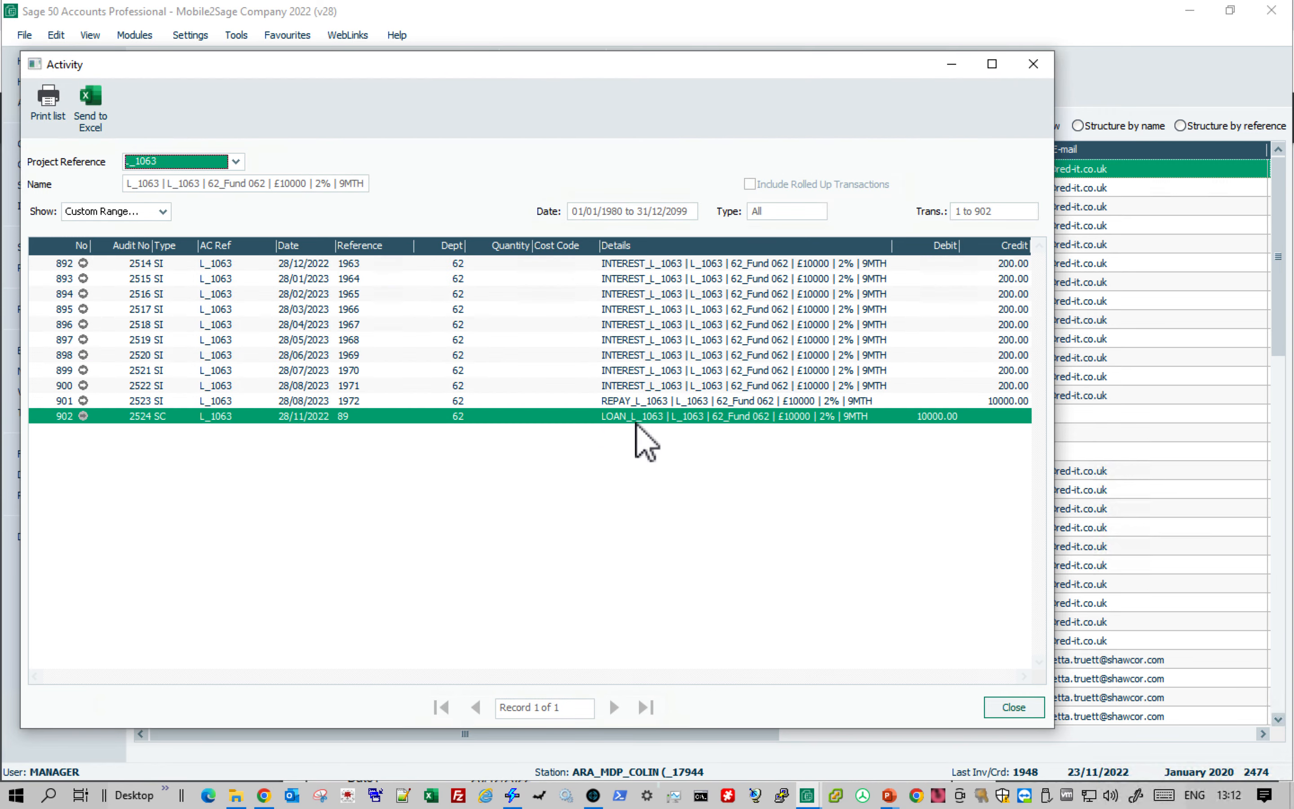
left_click(1009, 708)
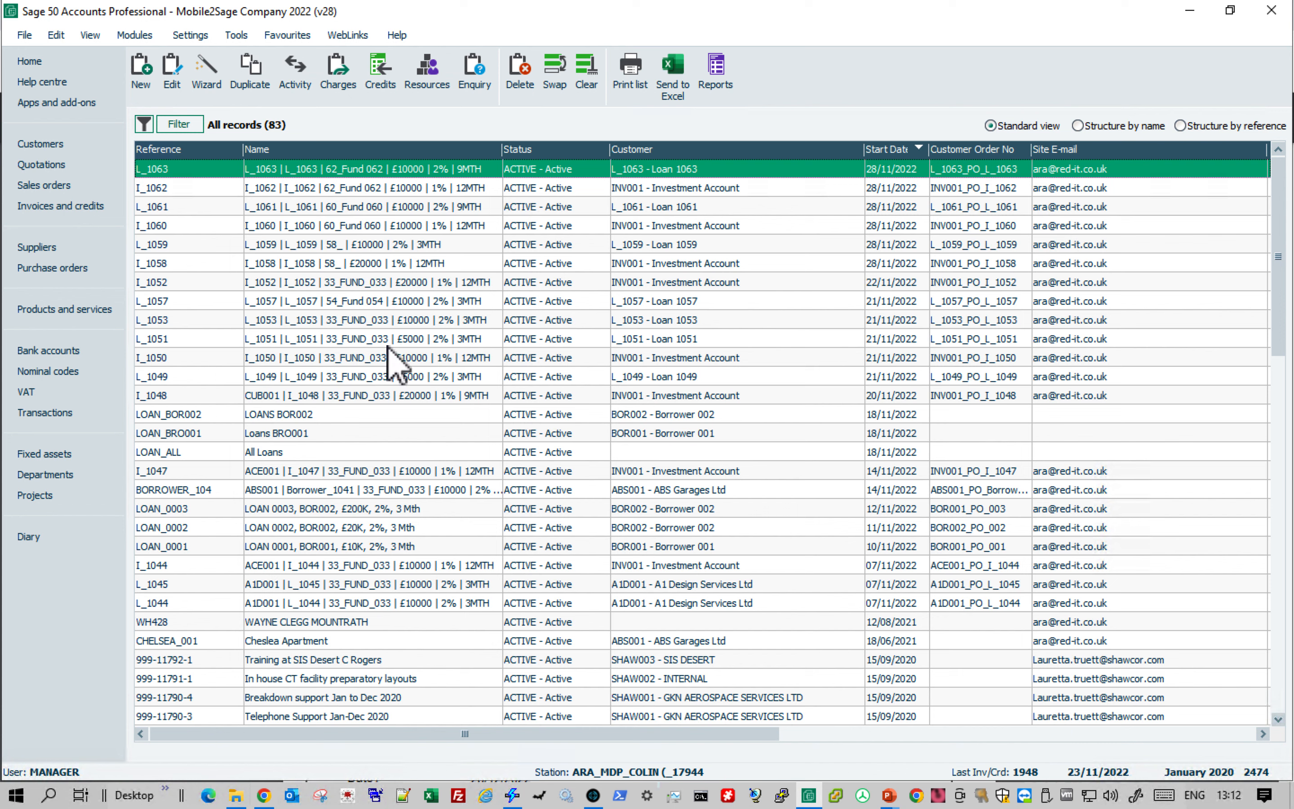
Examine the combined investor and loan transactions in the activity of department 62, Fund 062, and close it.
left_click(81, 481)
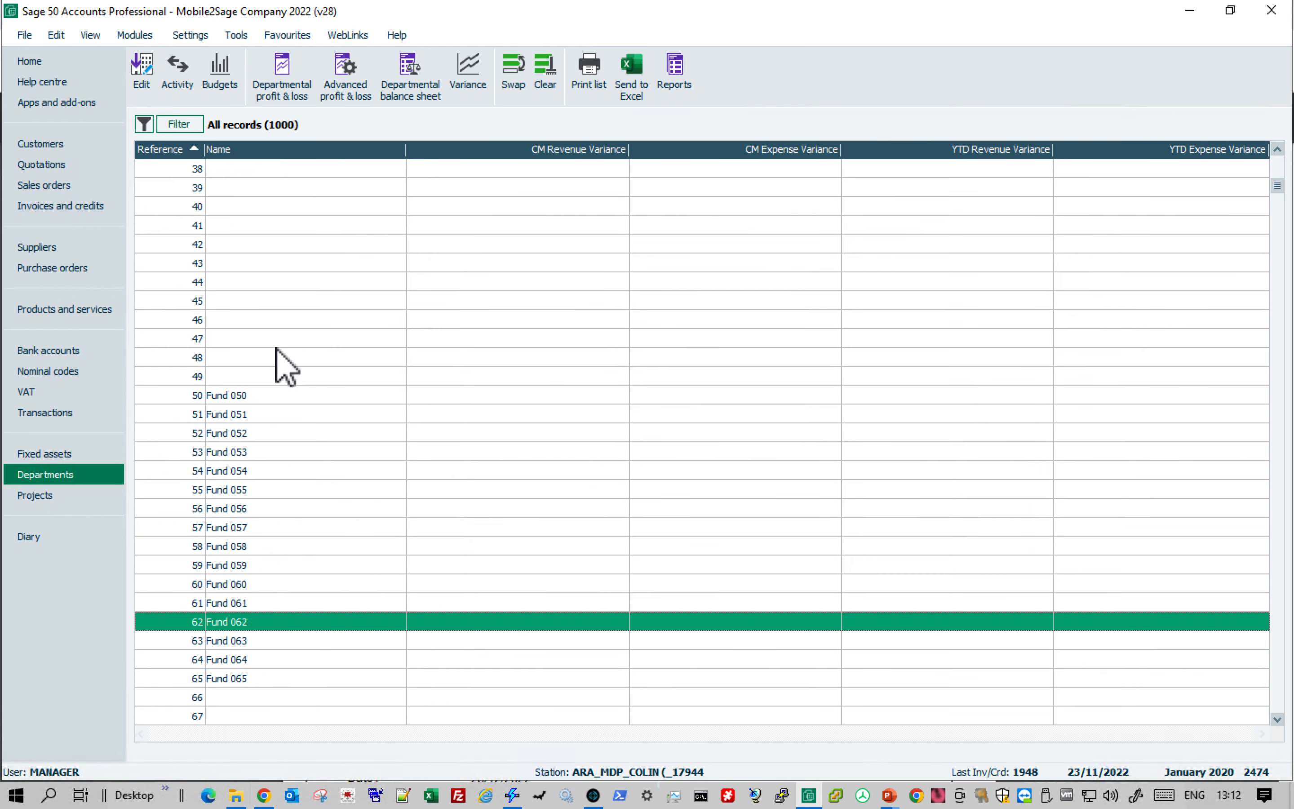
left_click(177, 67)
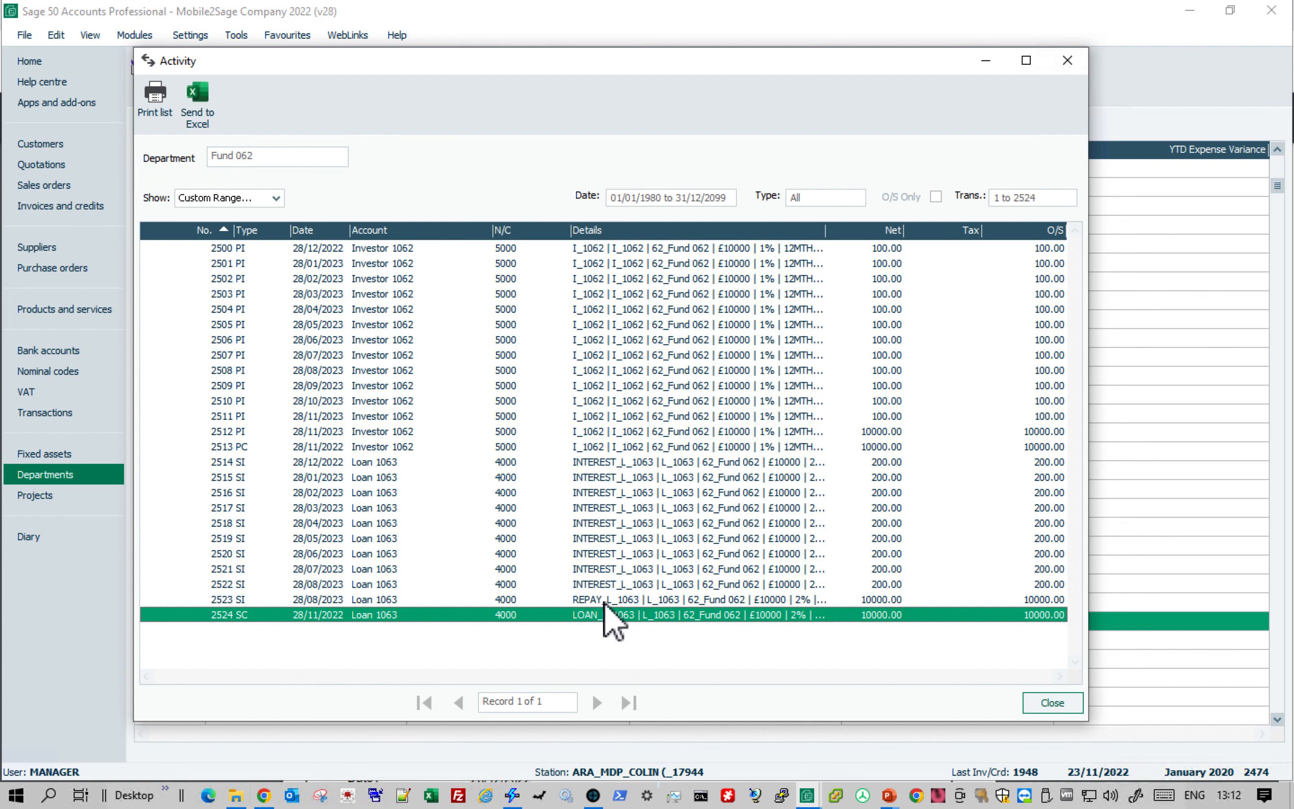
left_click(1052, 702)
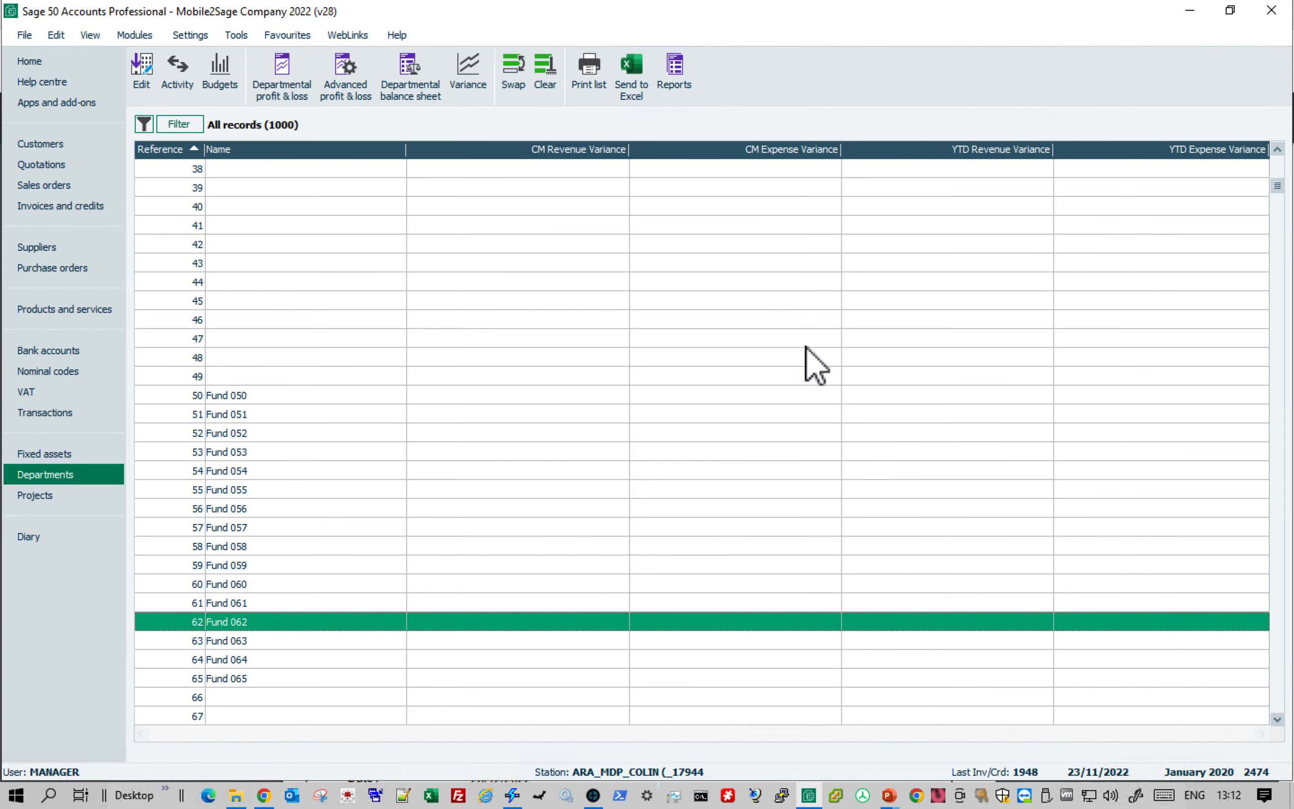
Preview the Departmental Profit & Loss for department 62 from 01/01/1980 to 31/12/2050 and enlarge the preview to read it.
left_click(280, 76)
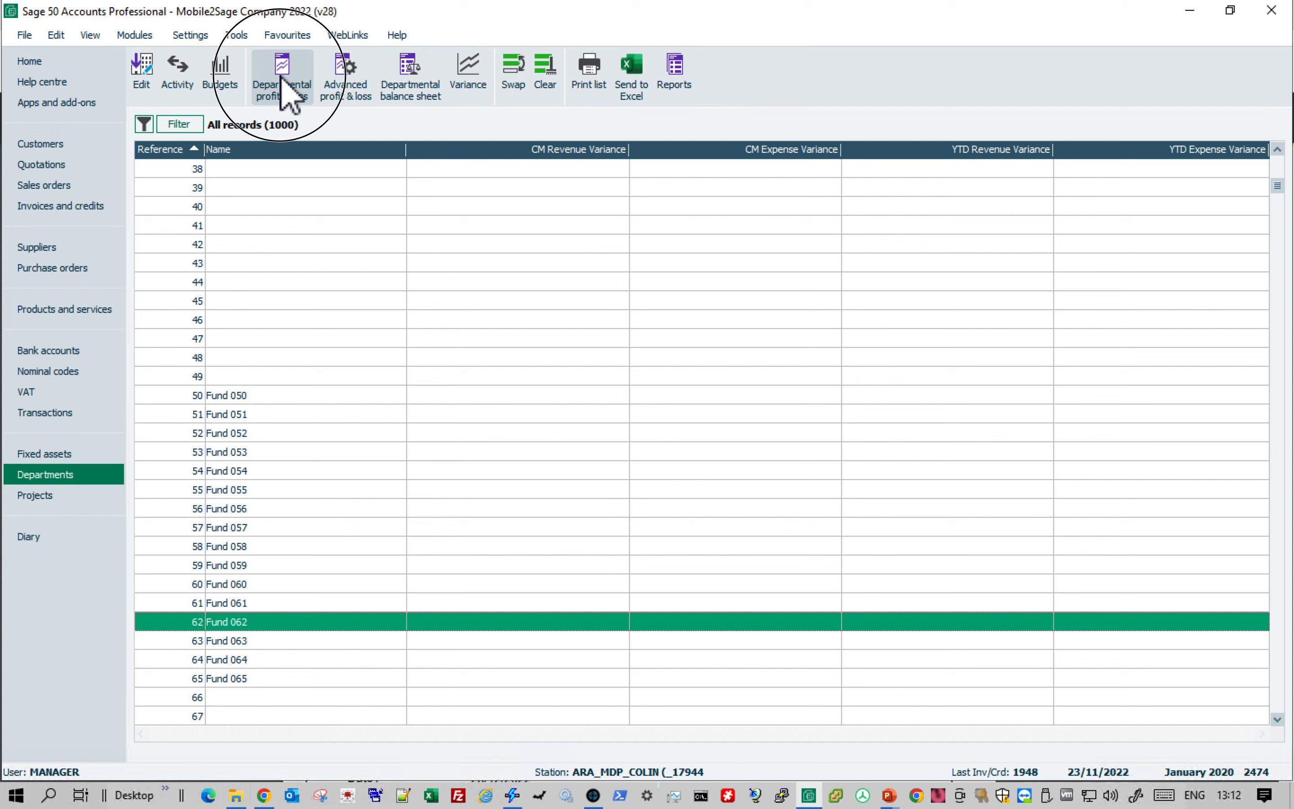
left_click(611, 477)
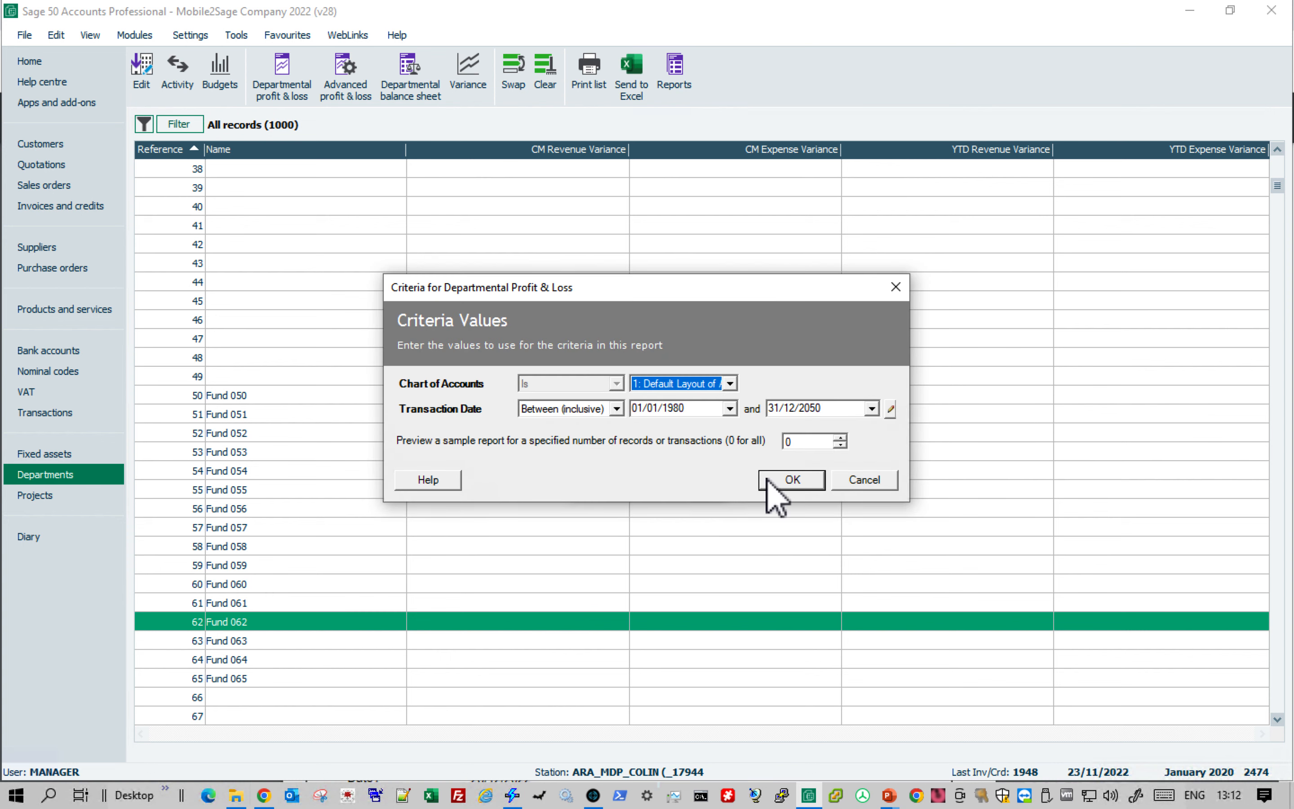
left_click(770, 479)
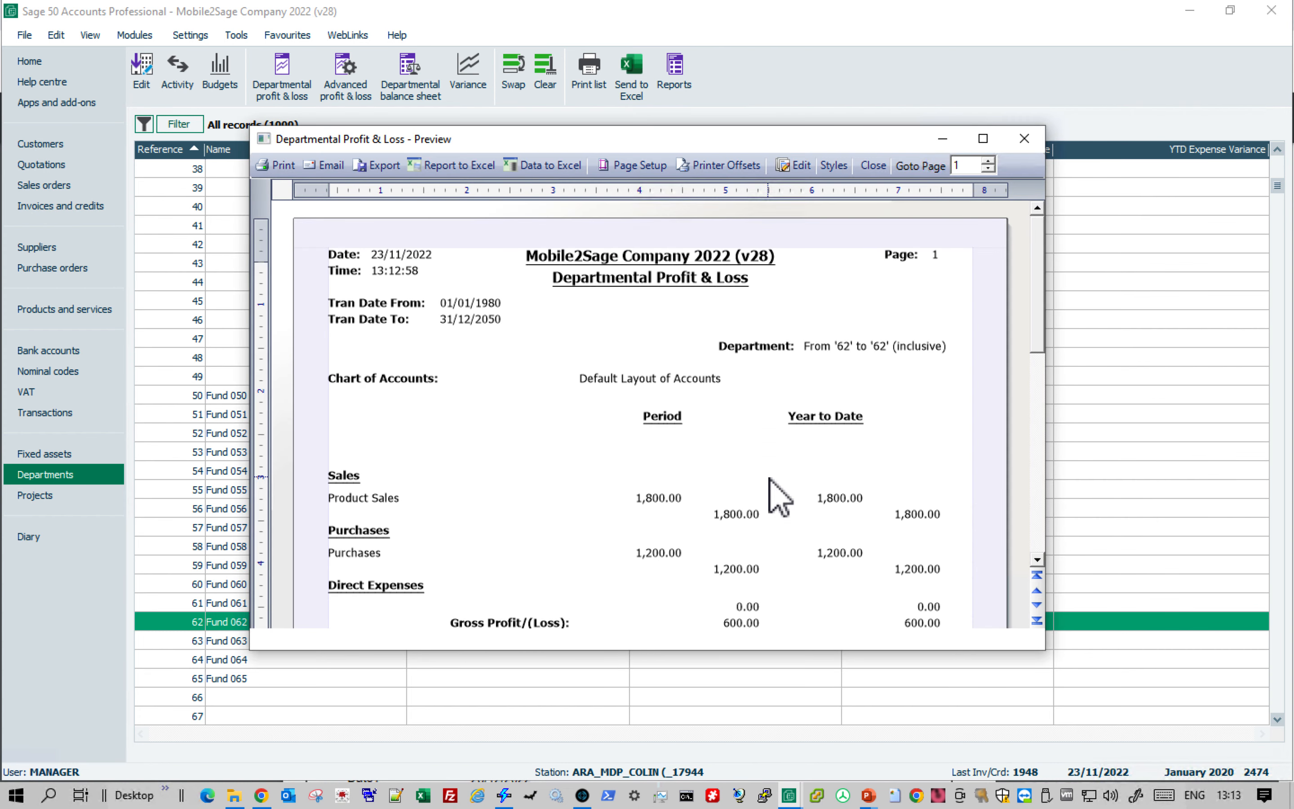
left_click_drag(855, 140, 854, 35)
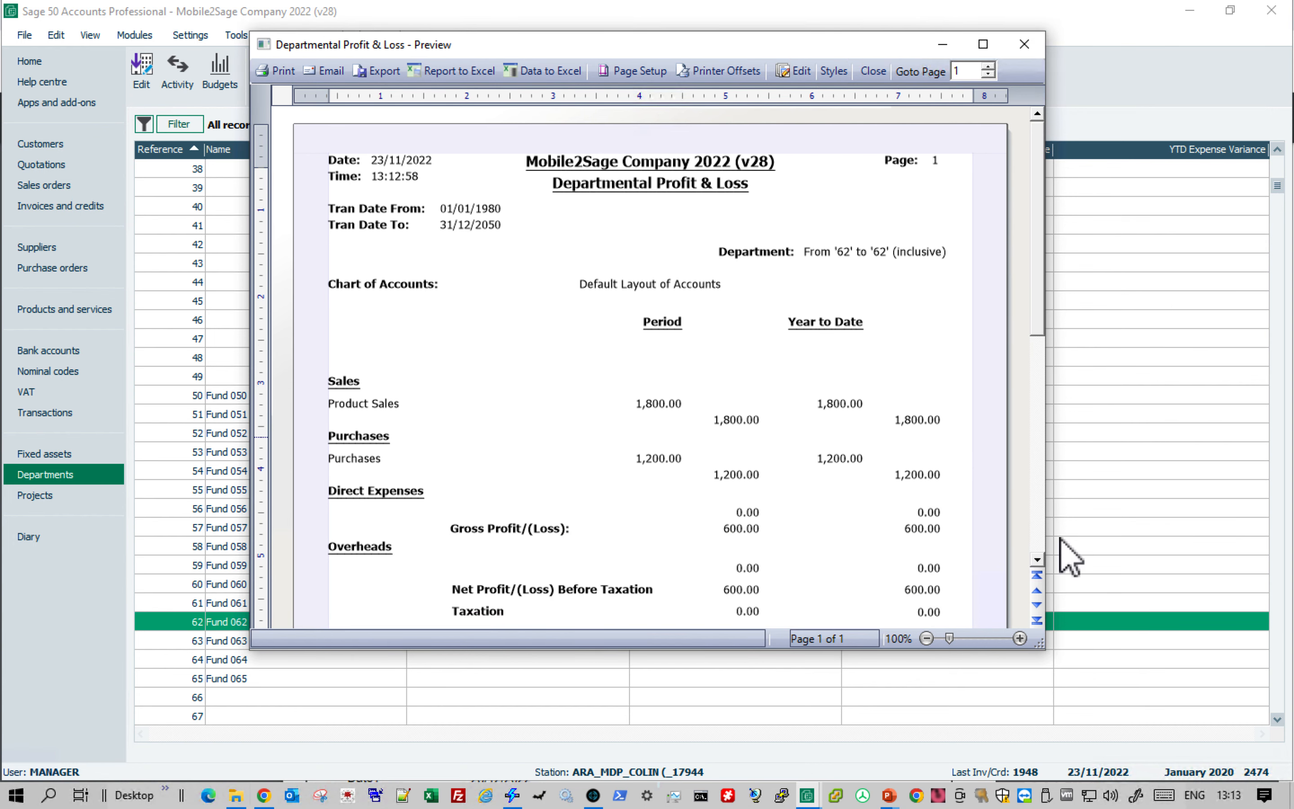
left_click_drag(1039, 642, 1066, 718)
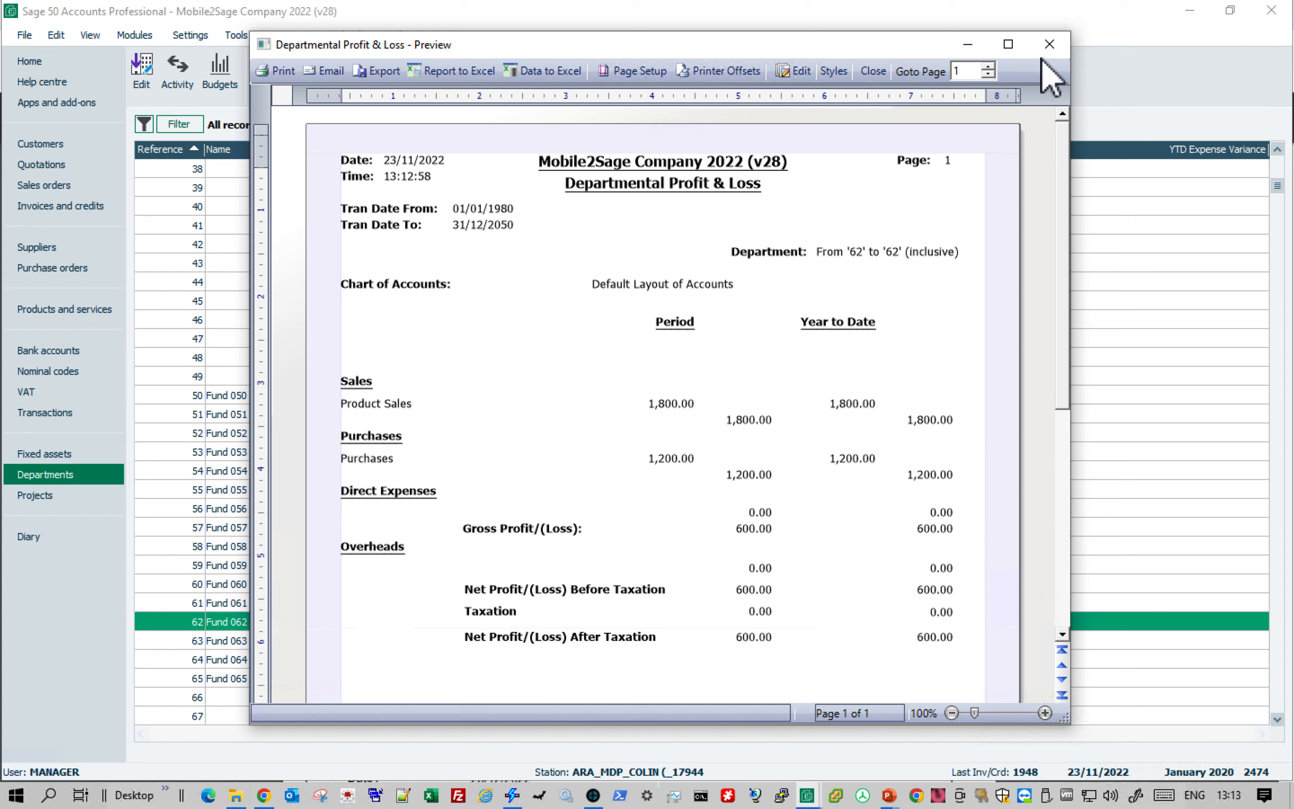